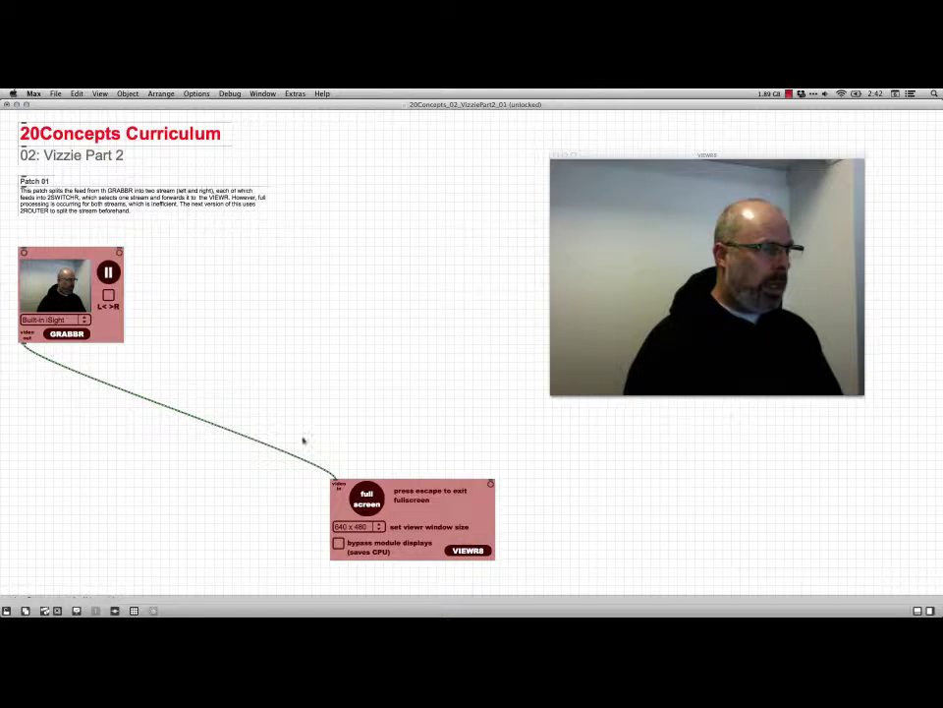
Select the VIEWR module, then deselect it by clicking empty canvas.
{"action": "left_click", "coordinate": [449, 513]}
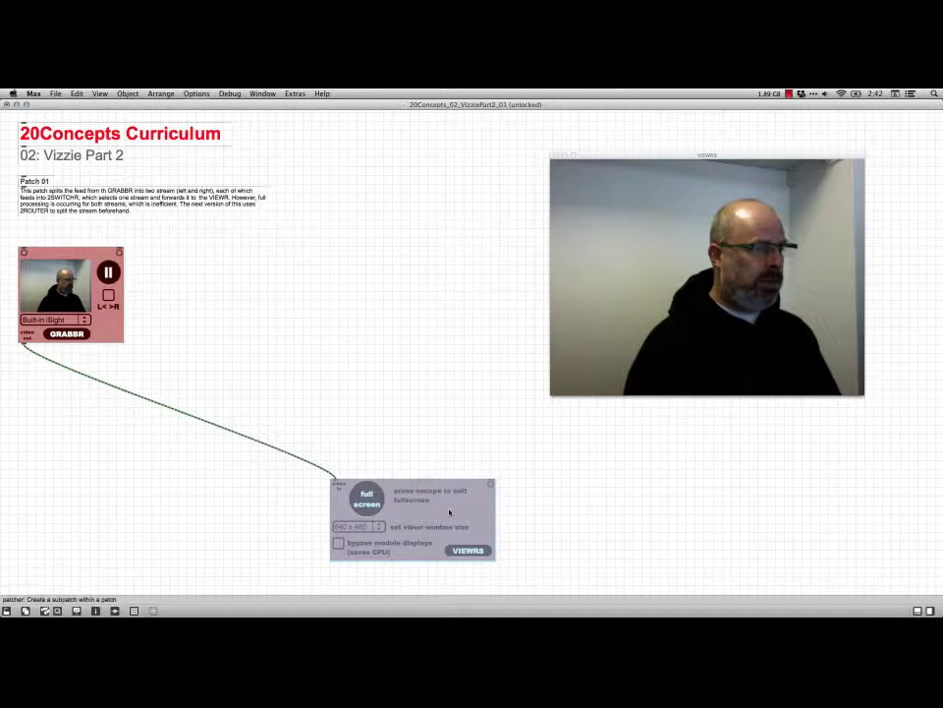
{"action": "left_click", "coordinate": [428, 444]}
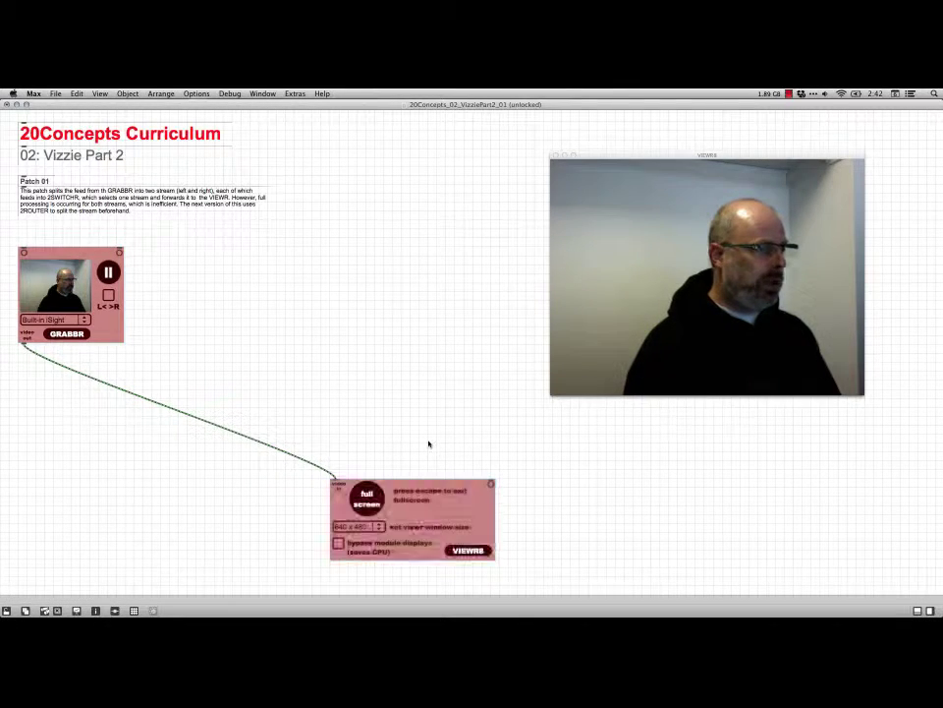
Browse the canvas Paste From menu toward the VIZZIE modules, then dismiss it without pasting.
{"action": "right_click", "coordinate": [274, 310]}
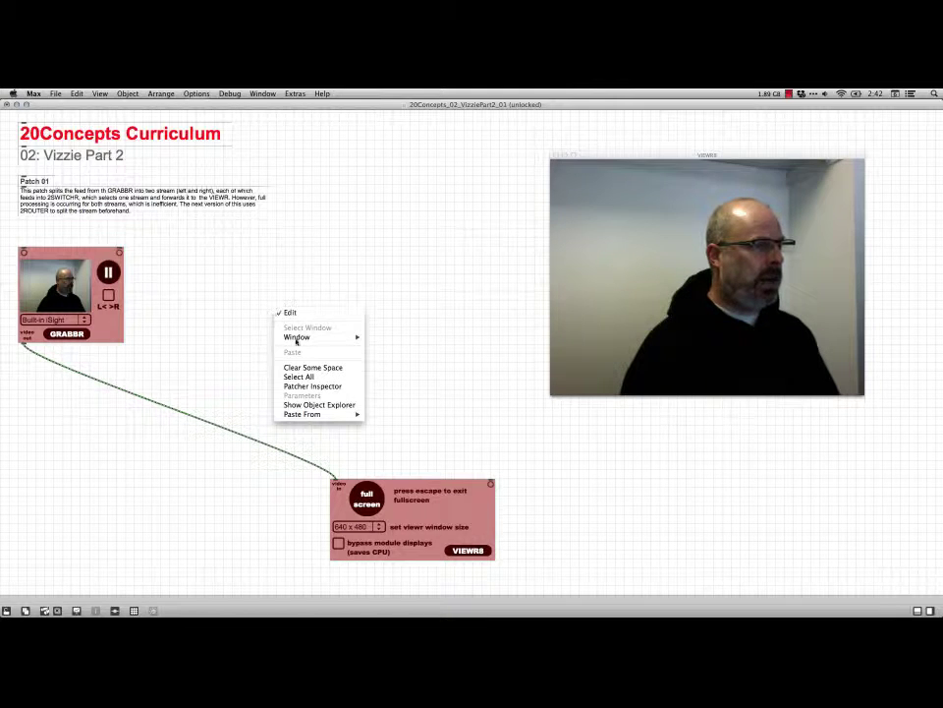
{"action": "mouse_move", "coordinate": [313, 415]}
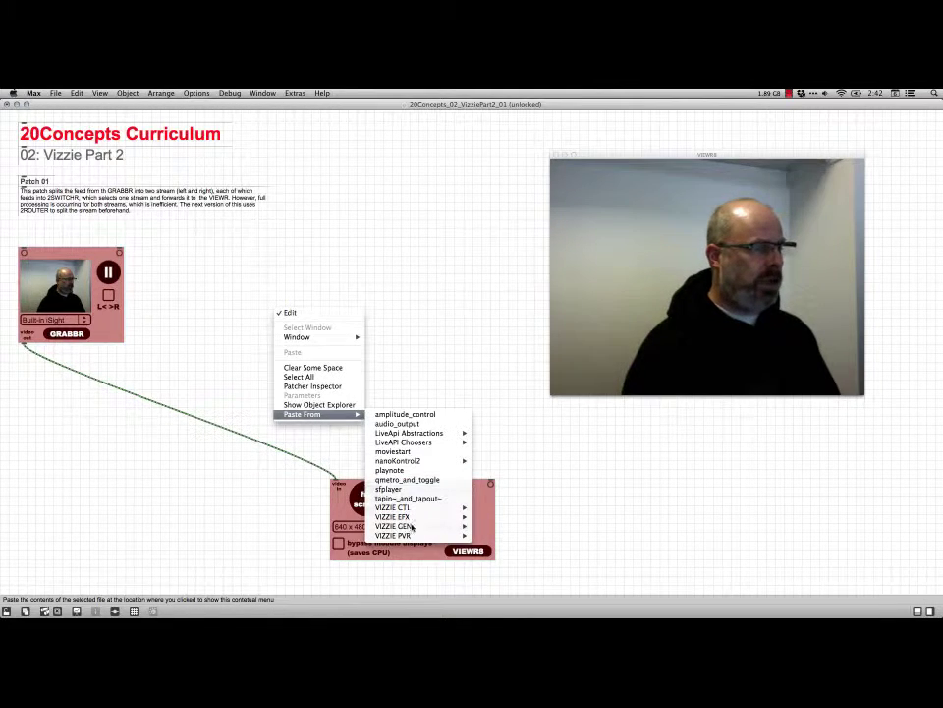
{"action": "mouse_move", "coordinate": [409, 537]}
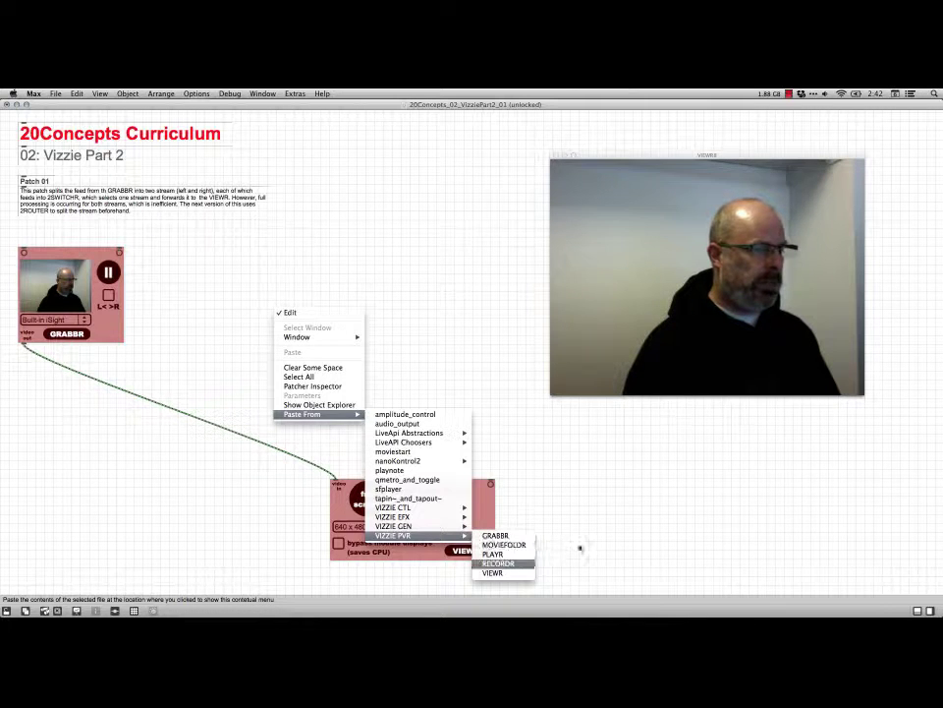
{"action": "left_click", "coordinate": [582, 547]}
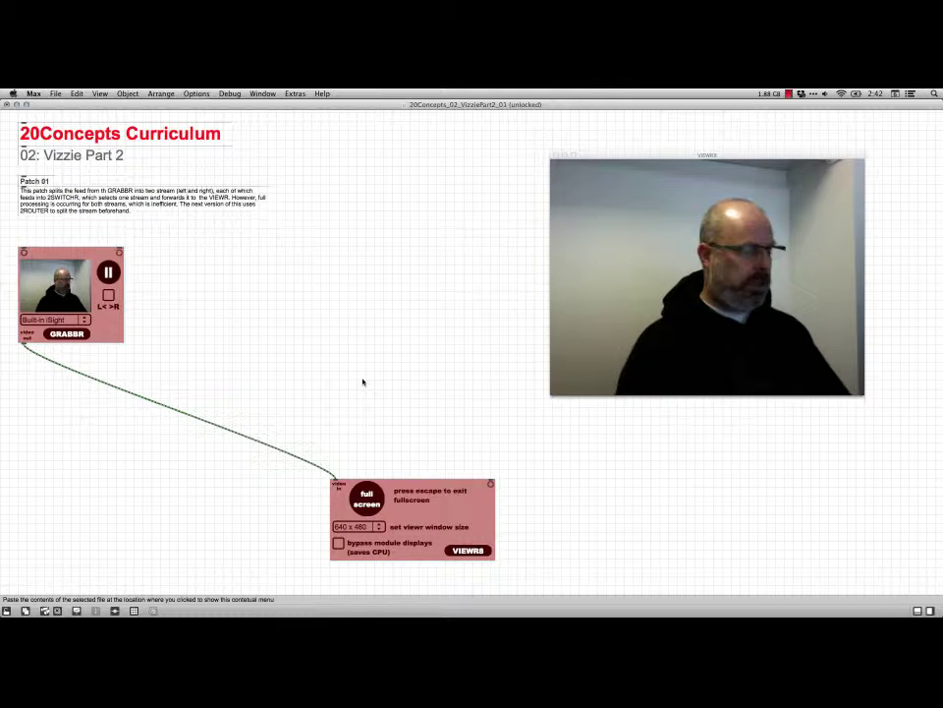
Remove the GRABBR–VIEWR cord, lock the patch and recall the first 2TONER colour presets.
{"action": "key", "text": "BackSpace"}
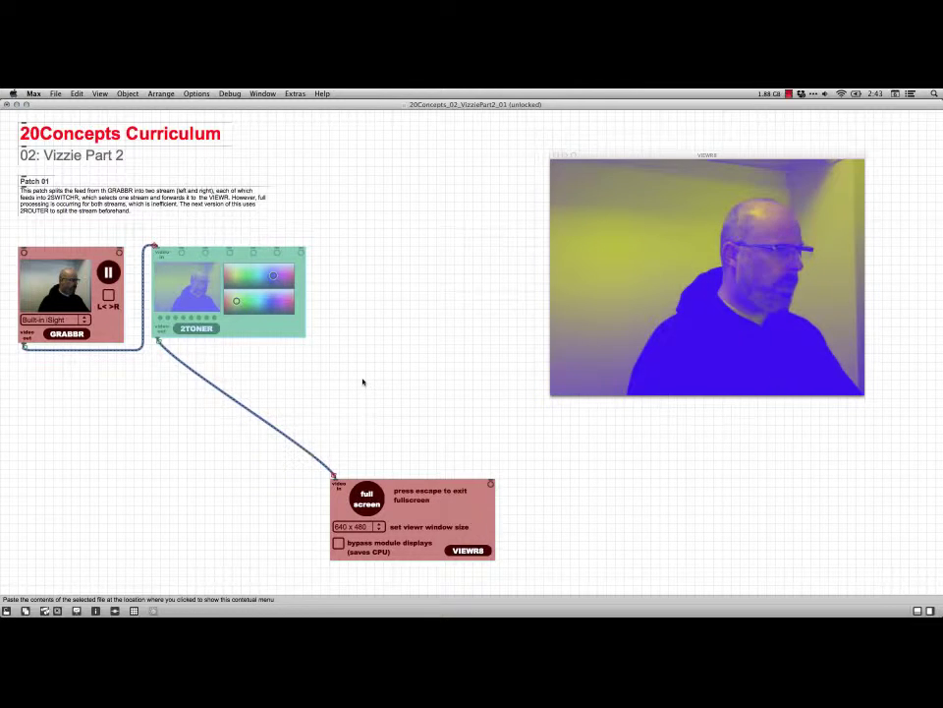
{"action": "key", "text": "super+e"}
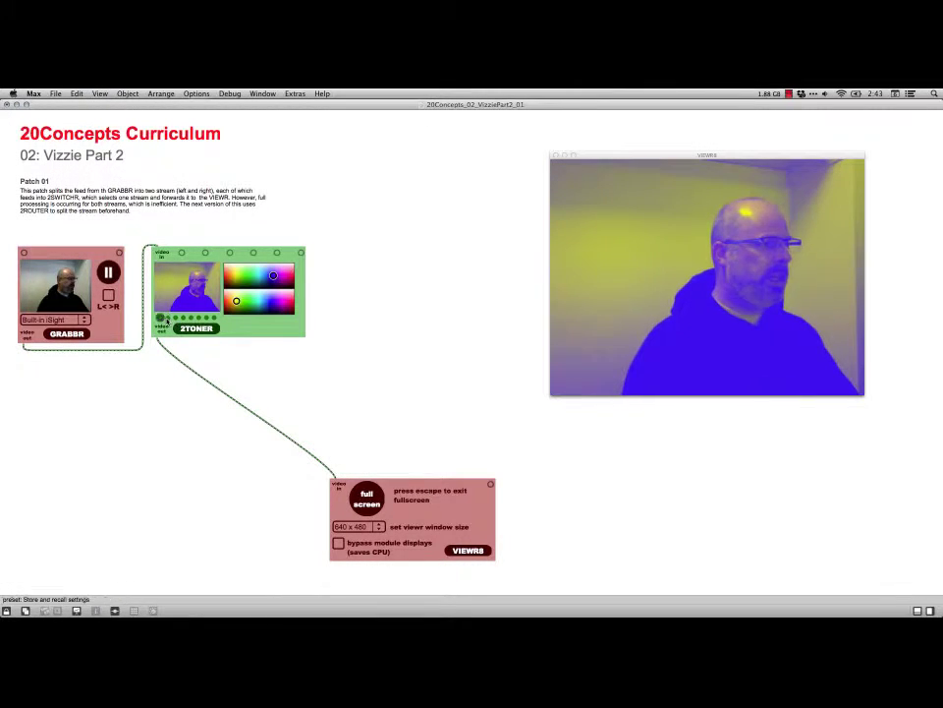
{"action": "left_click", "coordinate": [175, 318]}
{"action": "left_click", "coordinate": [183, 318]}
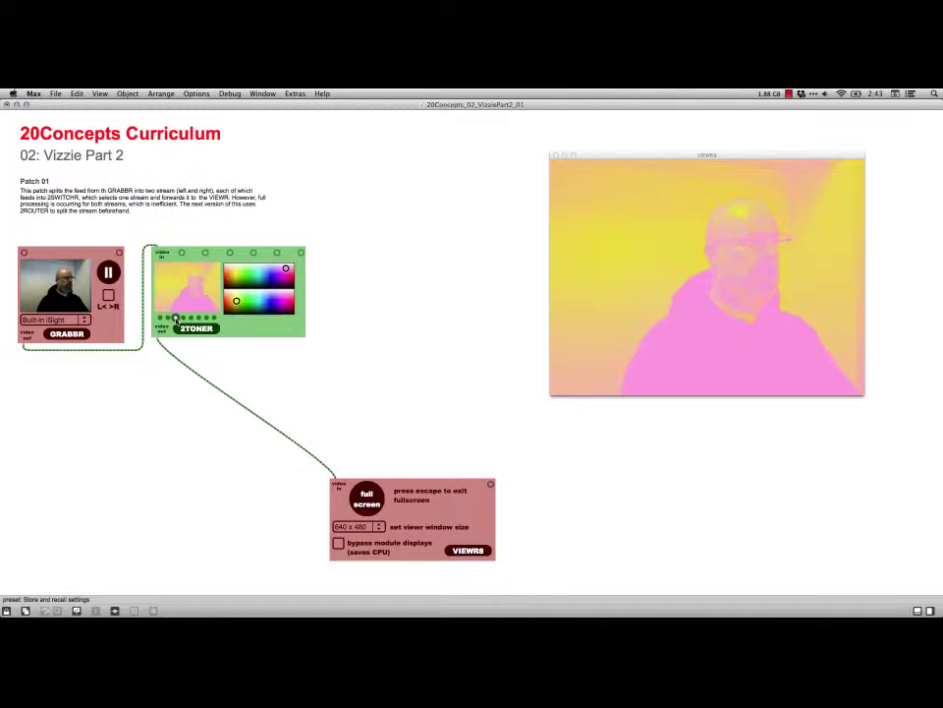
Try two more 2TONER presets, then unlock and remove the 2TONER–VIEWR cord.
{"action": "left_click", "coordinate": [191, 318]}
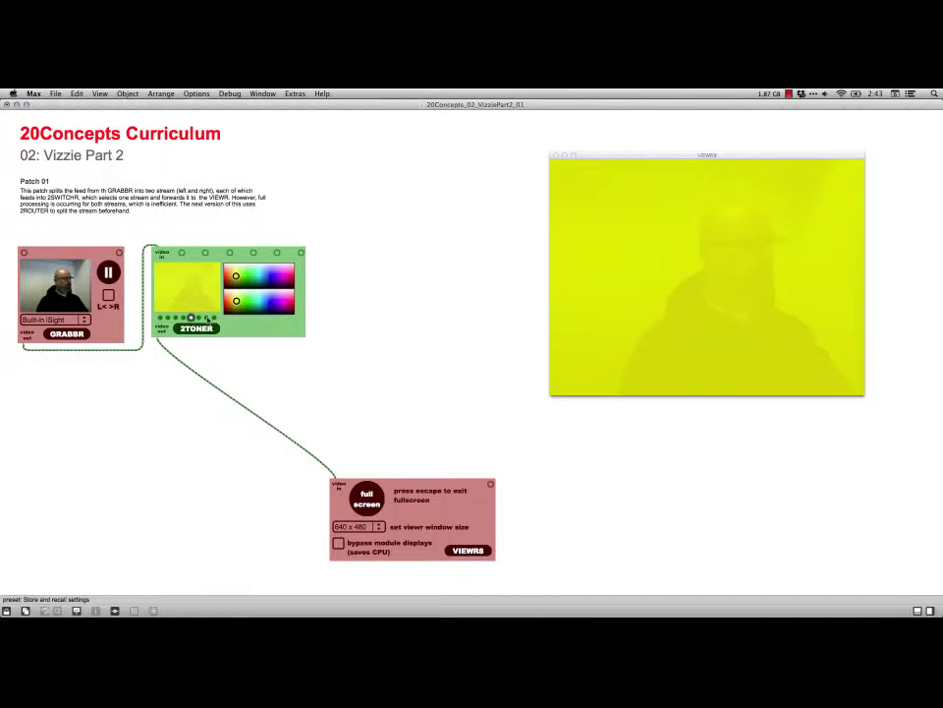
{"action": "left_click", "coordinate": [198, 317]}
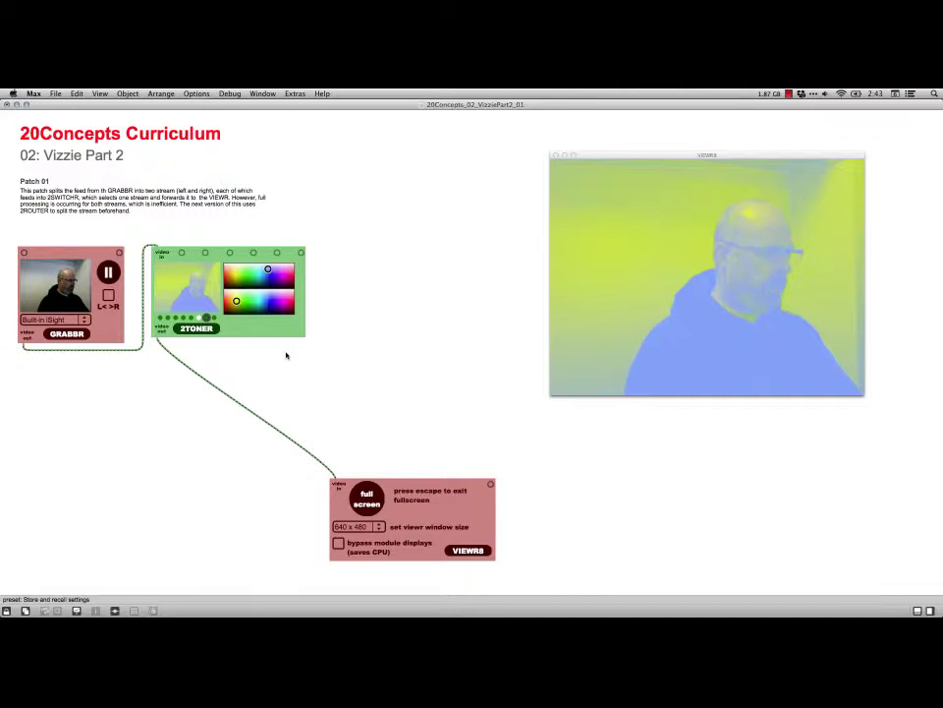
{"action": "key", "text": "super+e"}
{"action": "key", "text": "BackSpace"}
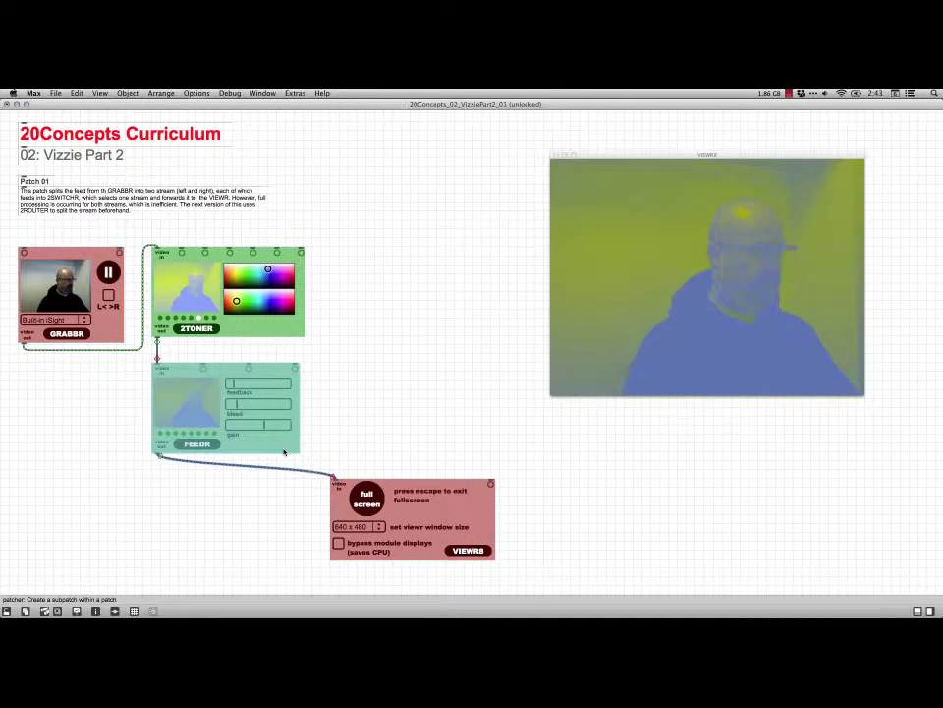
Cycle FEEDR and 2TONER presets in locked mode, ending on yellow-green feedback, then unlock.
{"action": "key", "text": "super+e"}
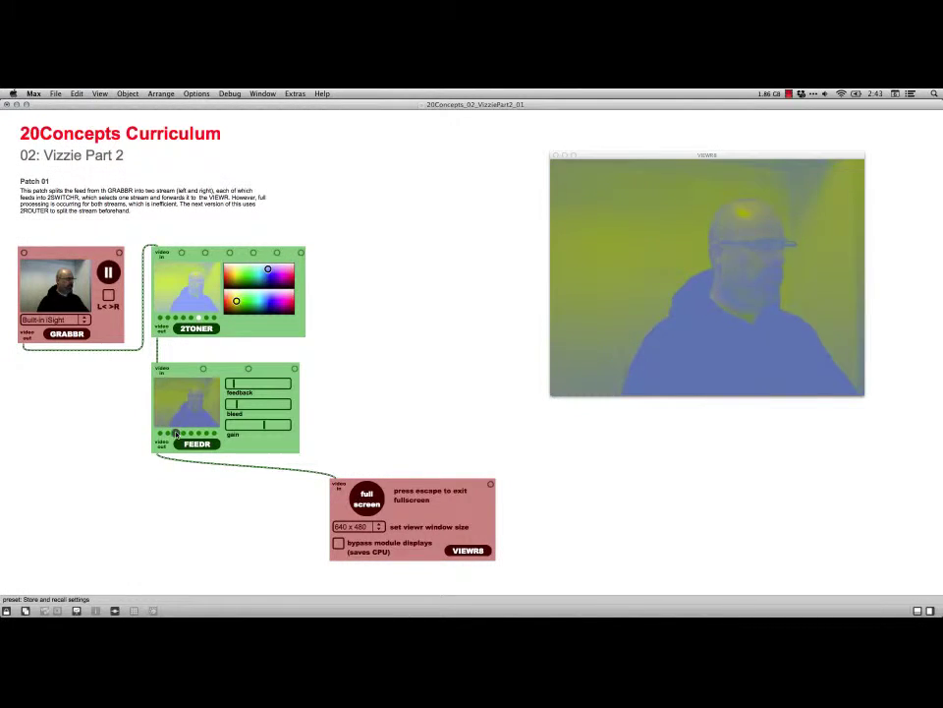
{"action": "left_click", "coordinate": [175, 432]}
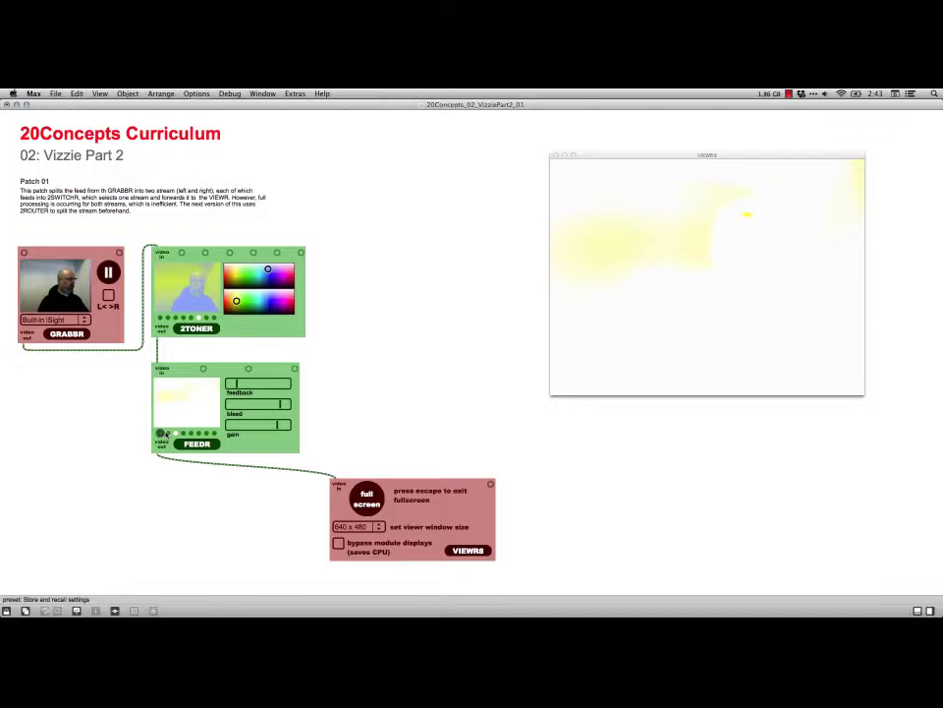
{"action": "left_click", "coordinate": [181, 433]}
{"action": "left_click", "coordinate": [189, 434]}
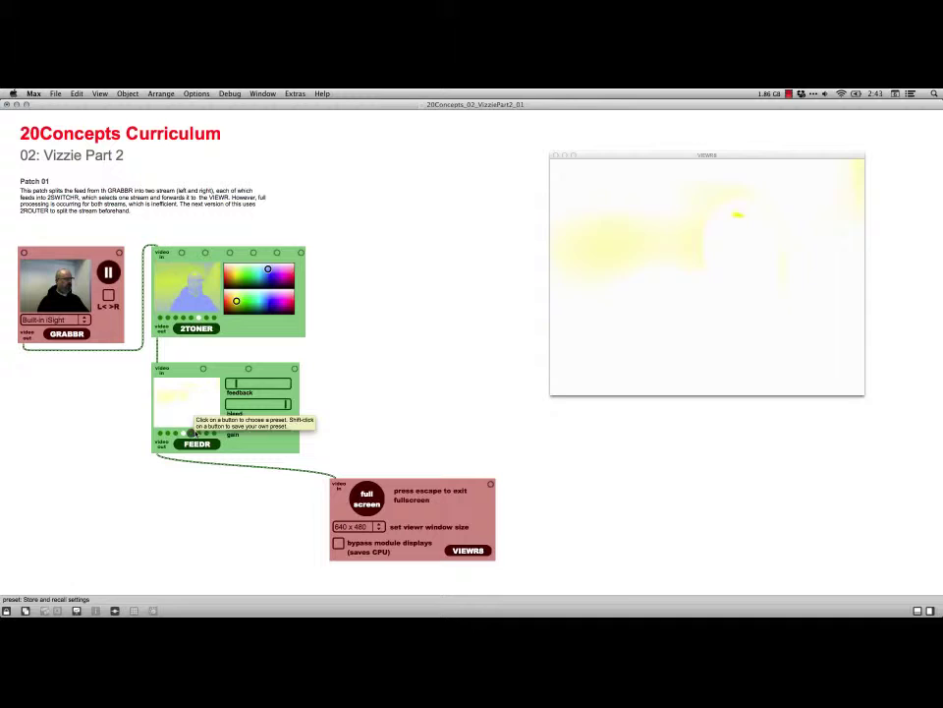
{"action": "left_click", "coordinate": [198, 433]}
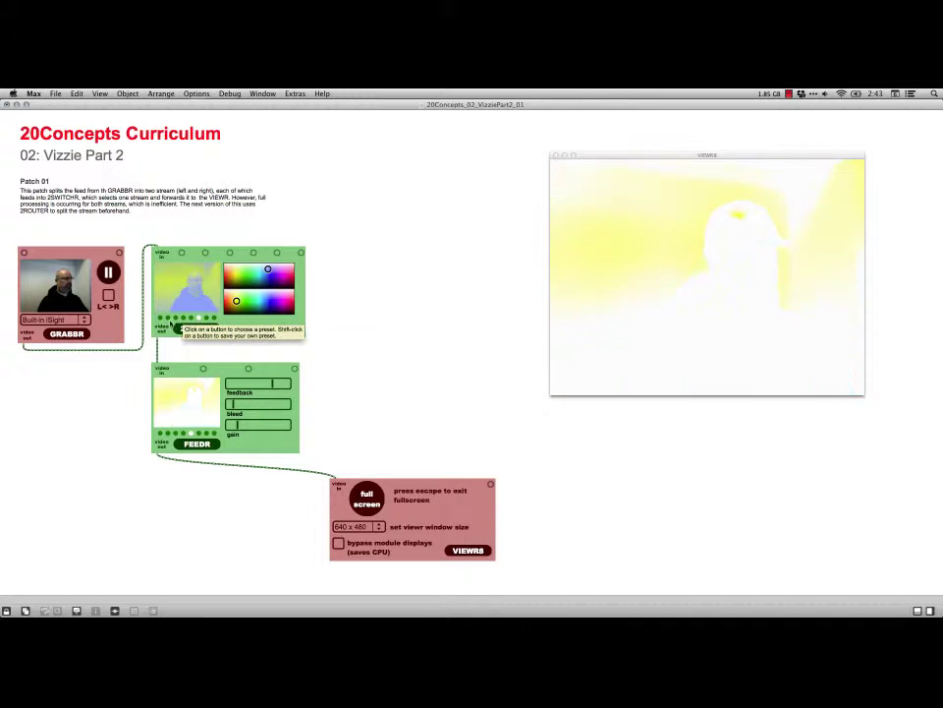
{"action": "left_click", "coordinate": [167, 317]}
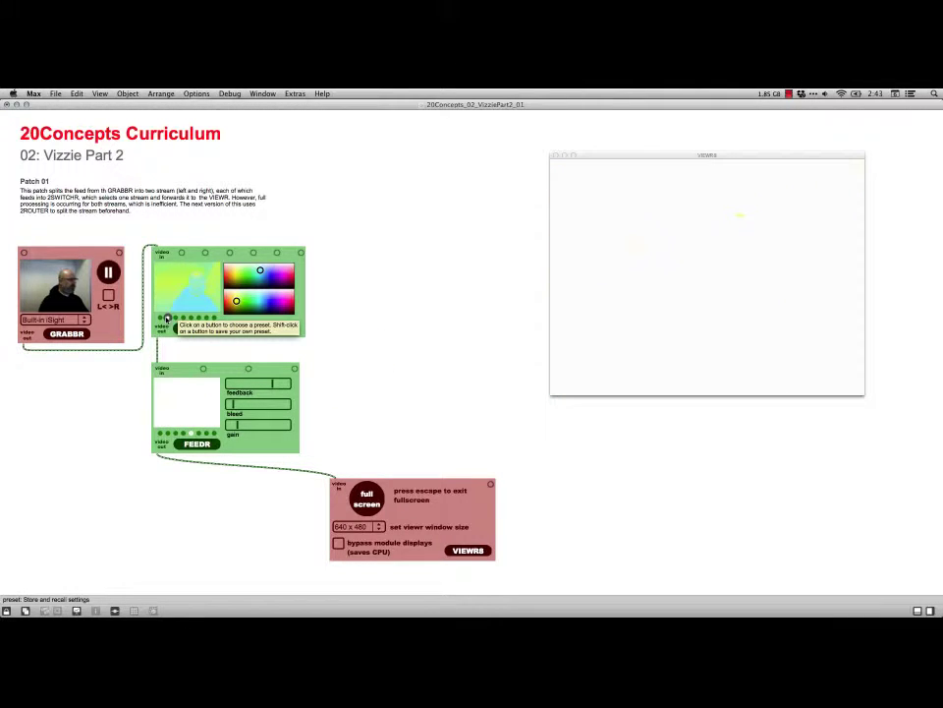
{"action": "left_click", "coordinate": [191, 317]}
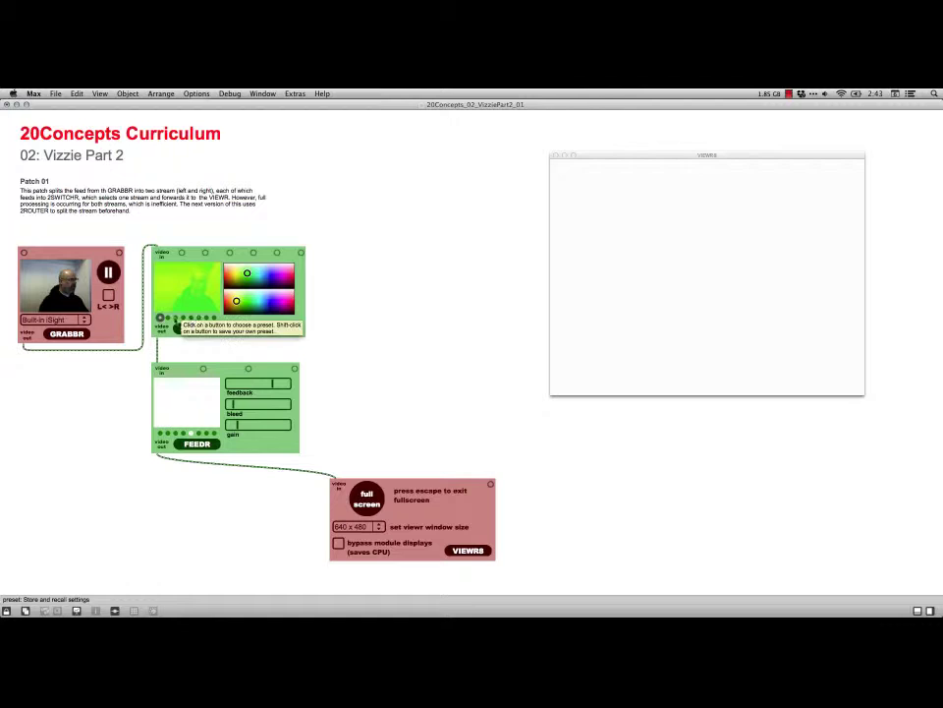
{"action": "left_click", "coordinate": [199, 434]}
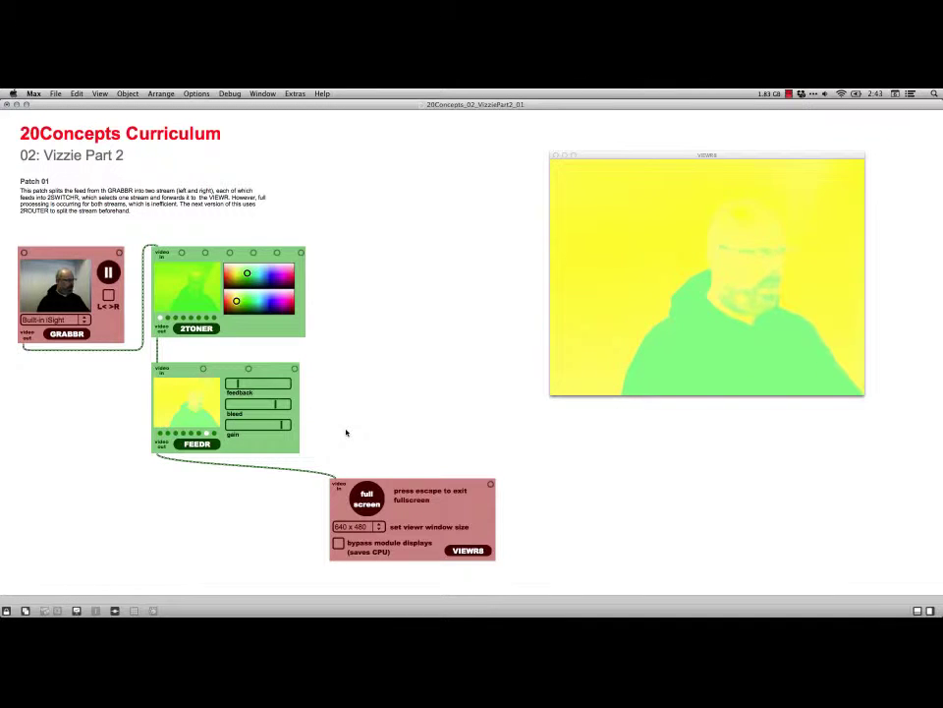
{"action": "key", "text": "super+e"}
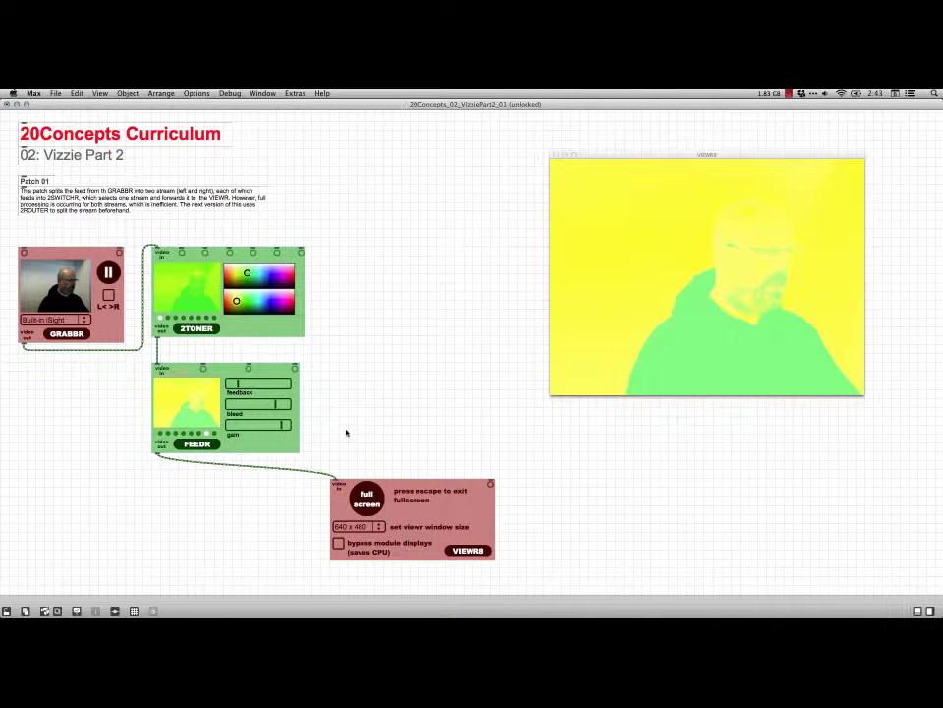
Cut the FEEDR–VIEWR cord, paste PIXL8R and SLIDR fed from GRABBR, and lock the patch.
{"action": "key", "text": "BackSpace"}
{"action": "key", "text": "super+v"}
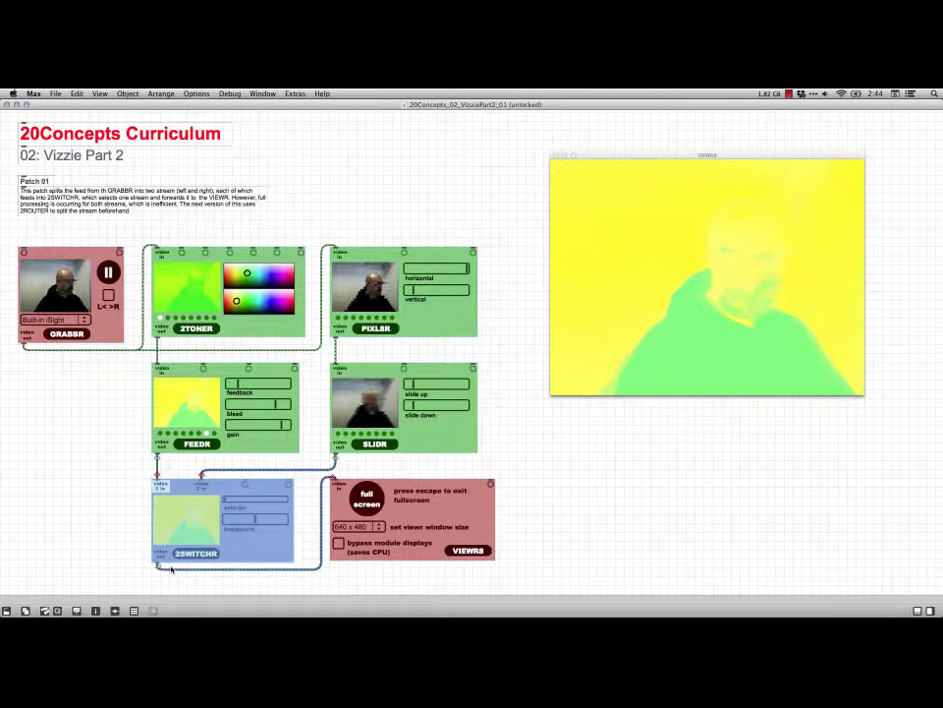
{"action": "key", "text": "super+e"}
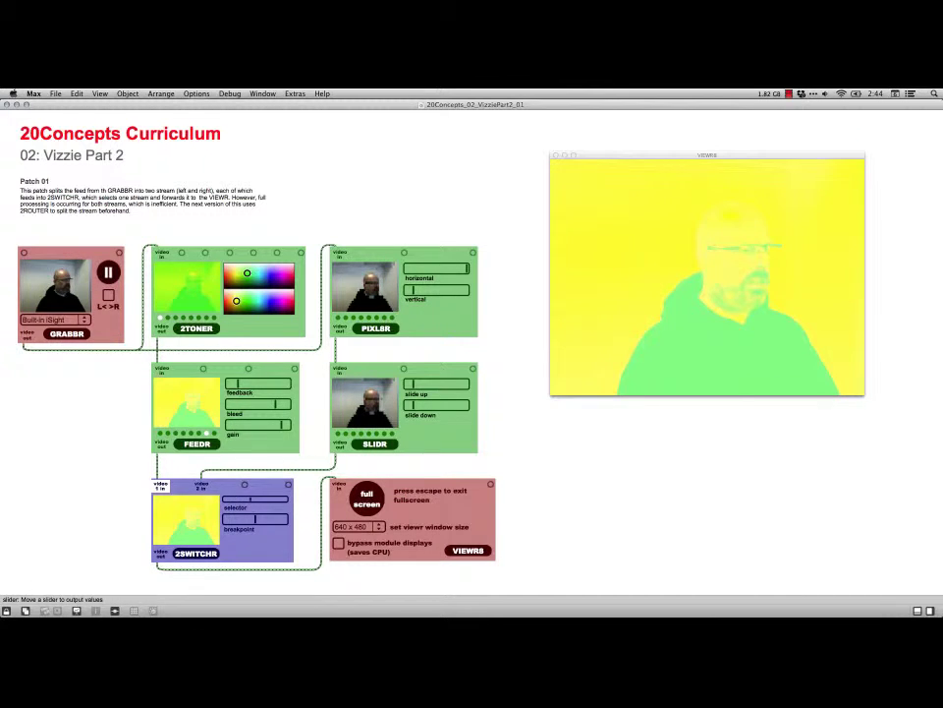
Compare streams with 2SWITCHR, lowering its breakpoint, then bypass both SLIDR and PIXL8R.
{"action": "left_click", "coordinate": [258, 499]}
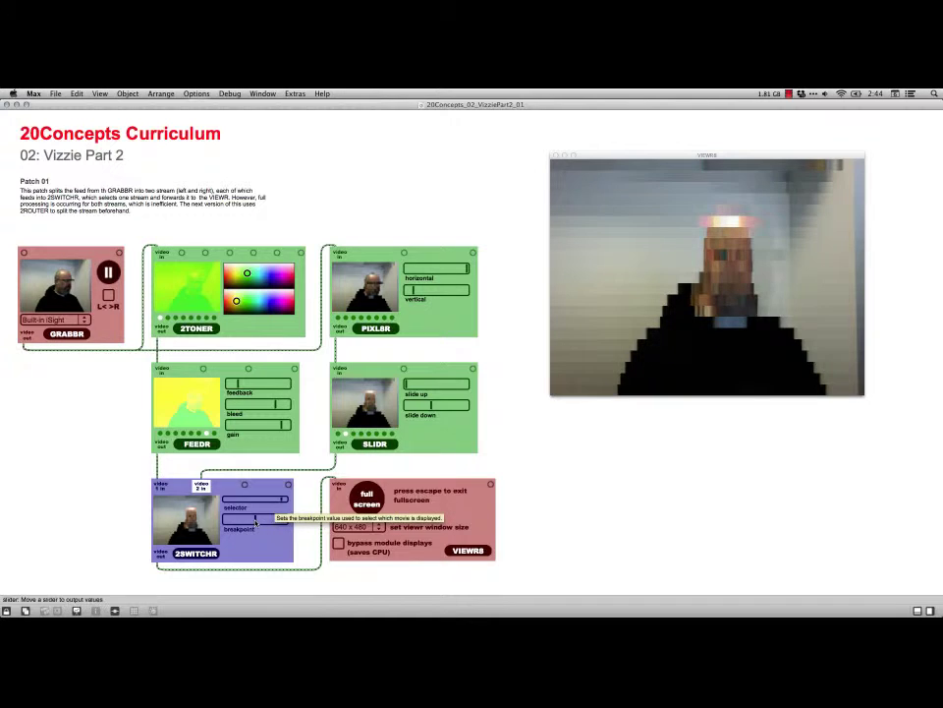
{"action": "left_click_drag", "start_coordinate": [257, 524], "coordinate": [237, 521]}
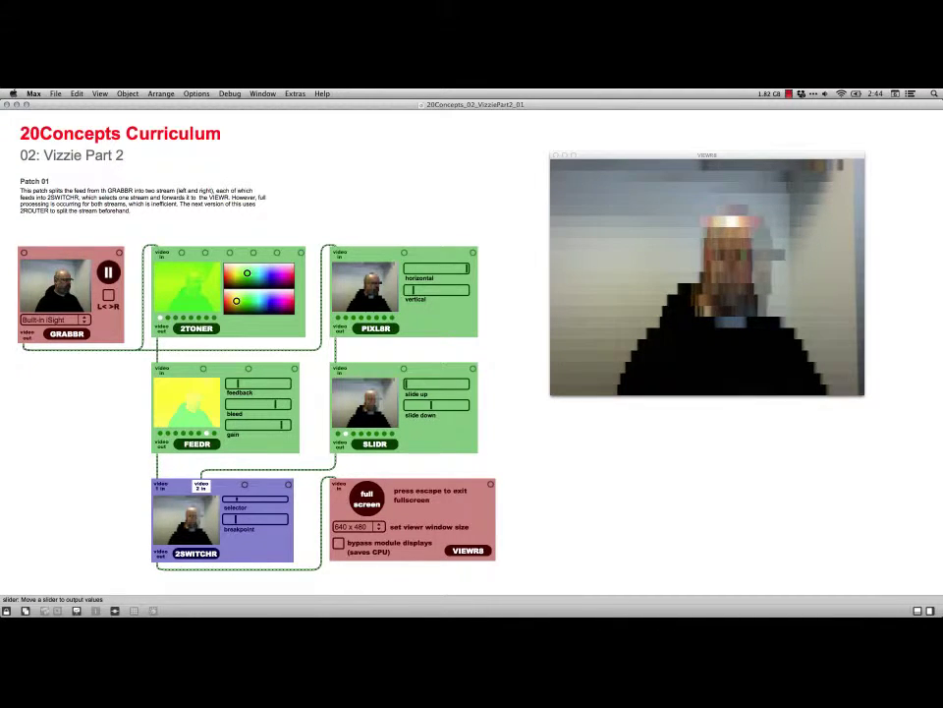
{"action": "left_click", "coordinate": [231, 498]}
{"action": "left_click", "coordinate": [259, 500]}
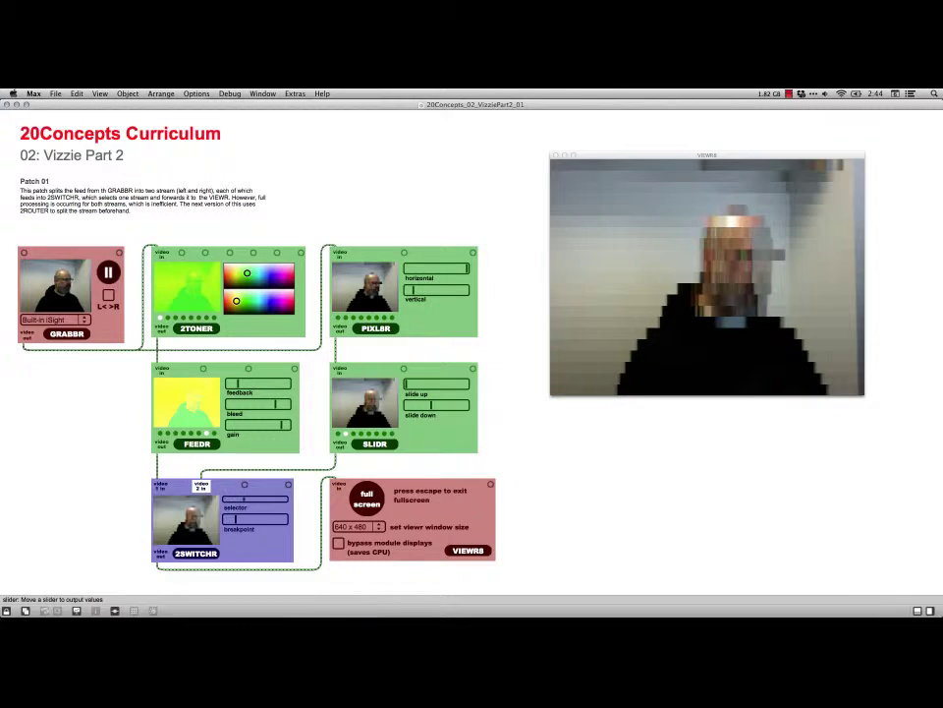
{"action": "left_click", "coordinate": [369, 402]}
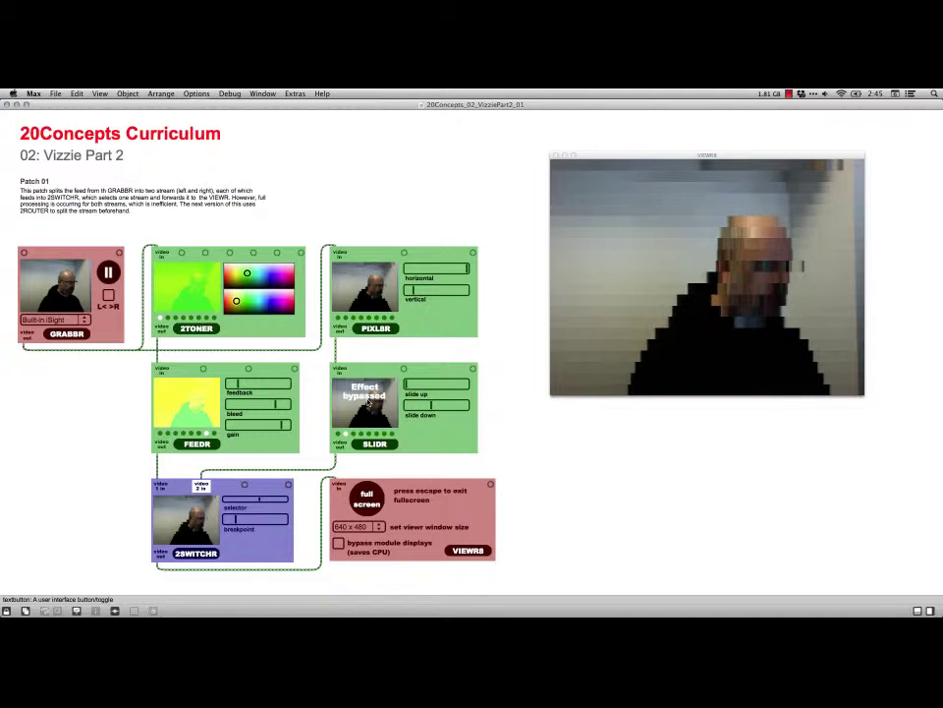
{"action": "left_click", "coordinate": [374, 295]}
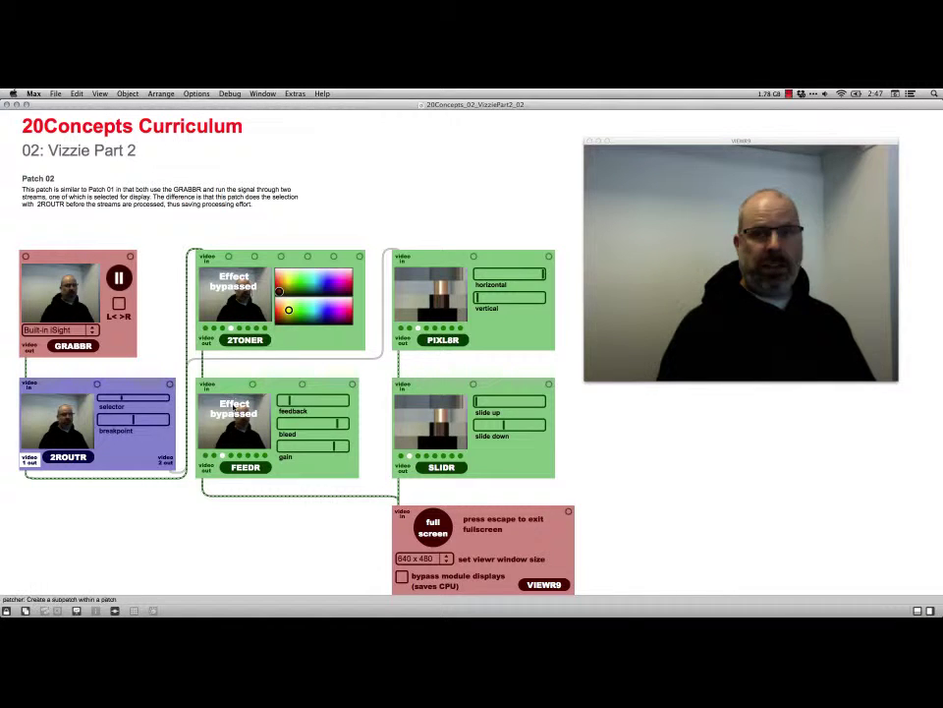
Toggle FEEDR off and back on in Patch 02 and switch 2ROUTR to the other stream.
{"action": "left_click", "coordinate": [230, 425]}
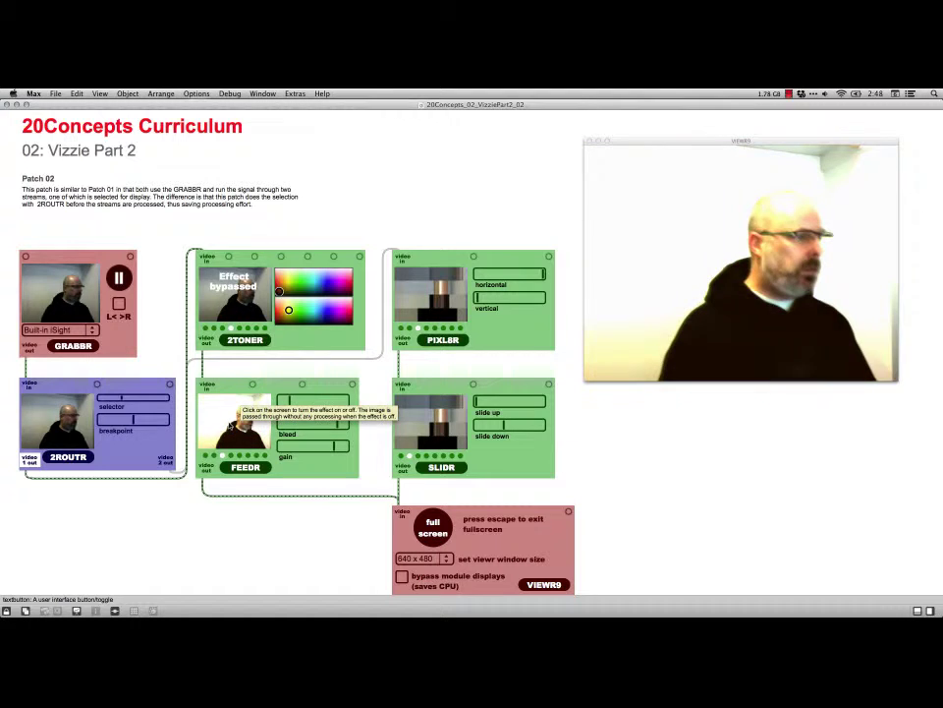
{"action": "left_click", "coordinate": [236, 403]}
{"action": "left_click", "coordinate": [236, 295]}
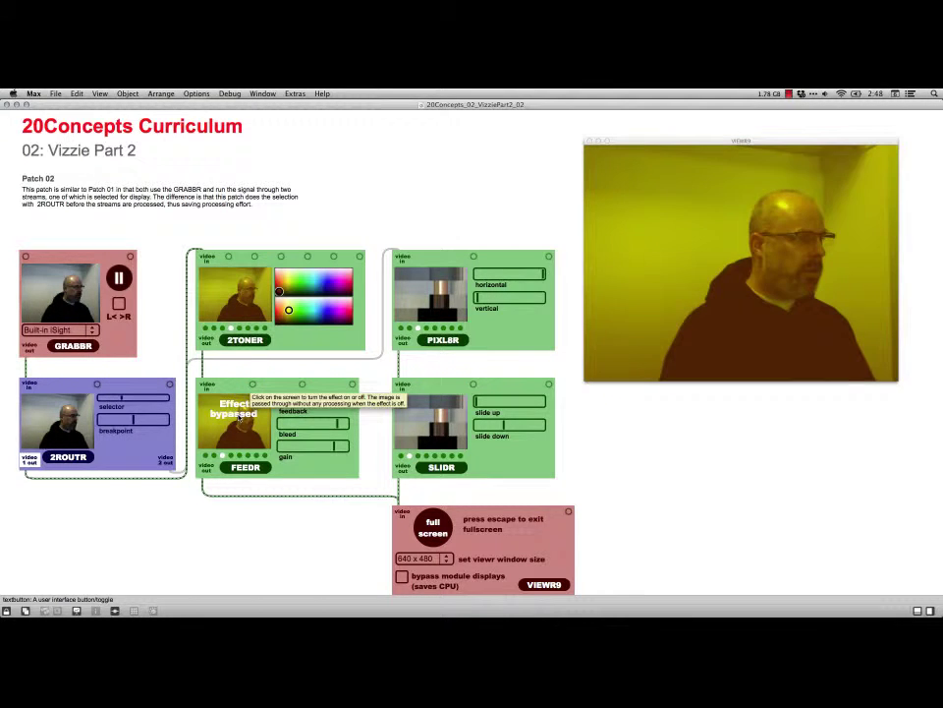
{"action": "left_click", "coordinate": [238, 424]}
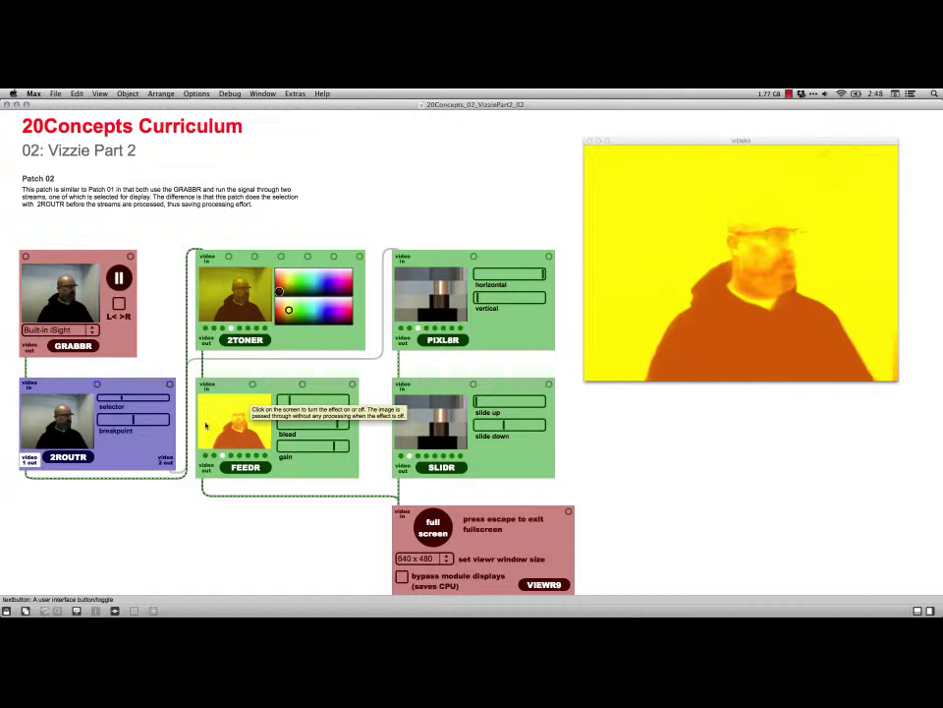
{"action": "left_click", "coordinate": [144, 399]}
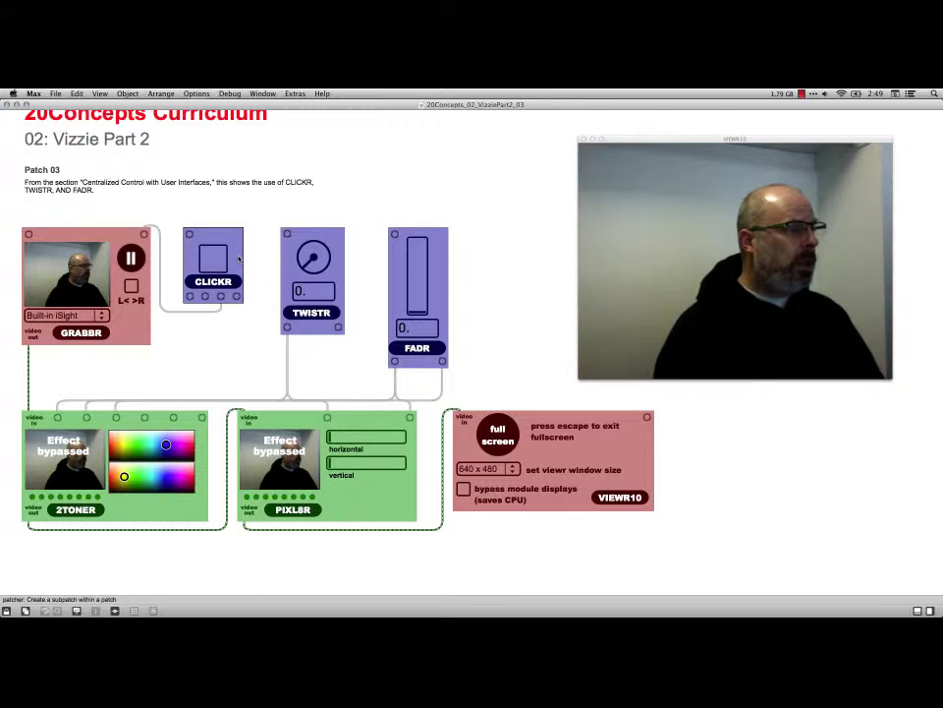
Turn on the 2TONER and PIXL8R effects and toggle CLICKR on and off.
{"action": "left_click", "coordinate": [79, 459]}
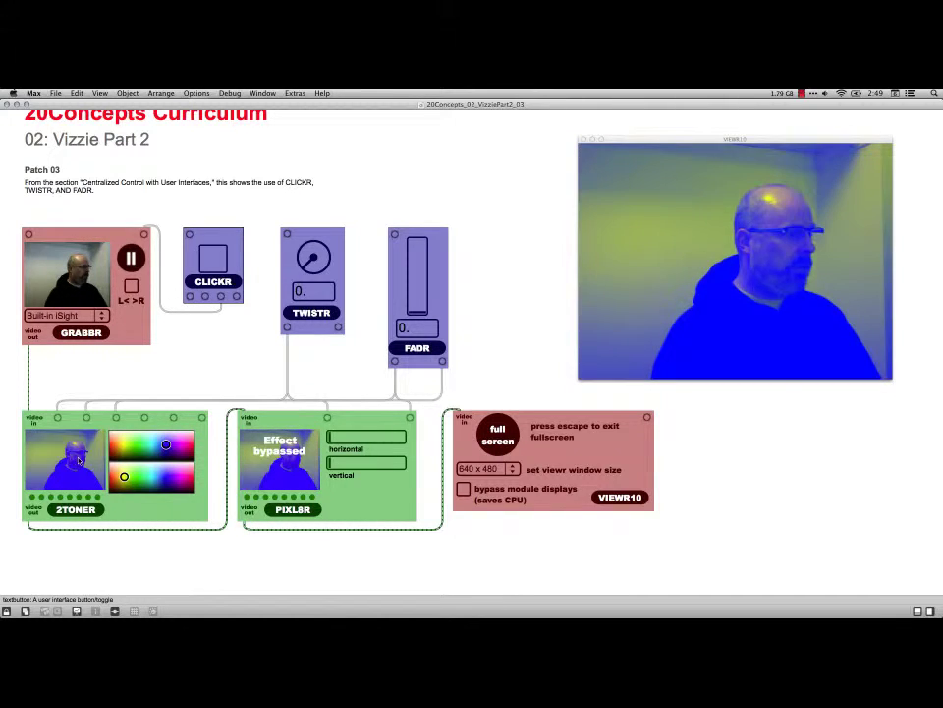
{"action": "left_click", "coordinate": [274, 457]}
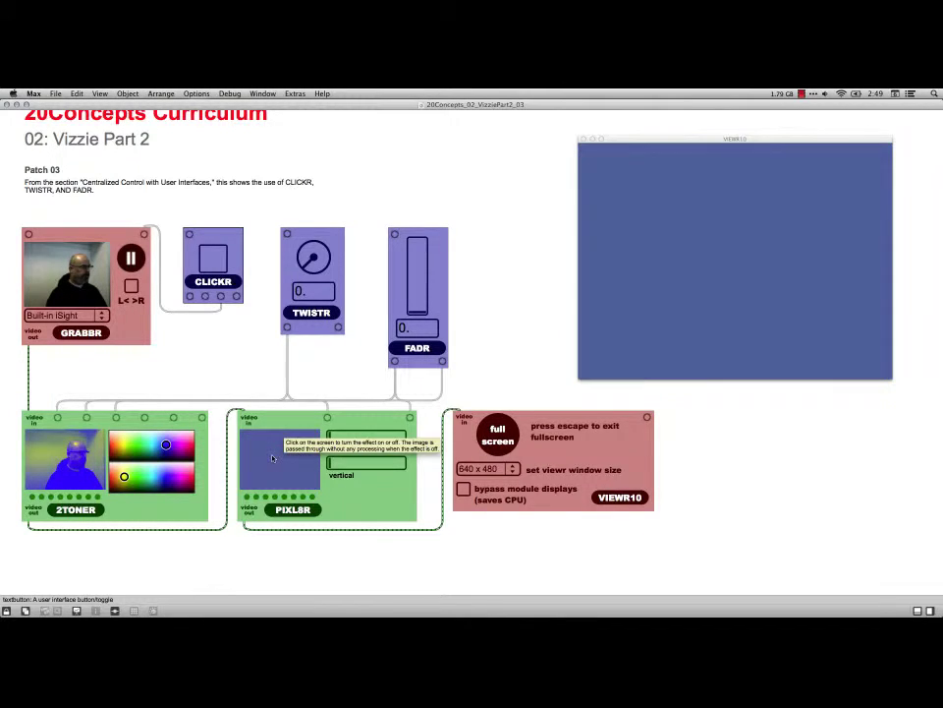
{"action": "left_click", "coordinate": [216, 261]}
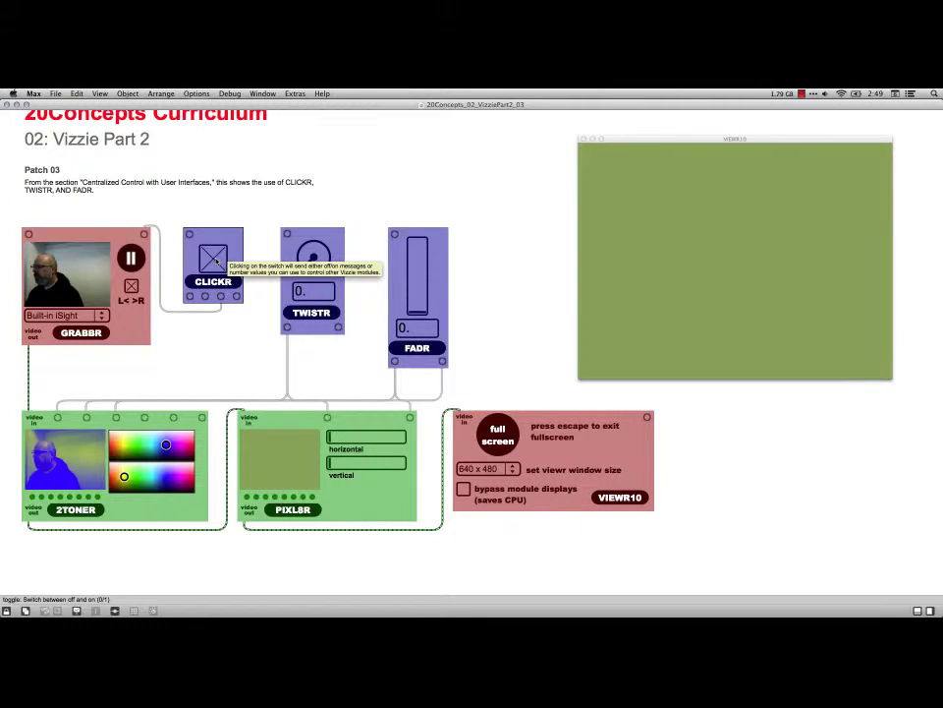
{"action": "left_click", "coordinate": [216, 260]}
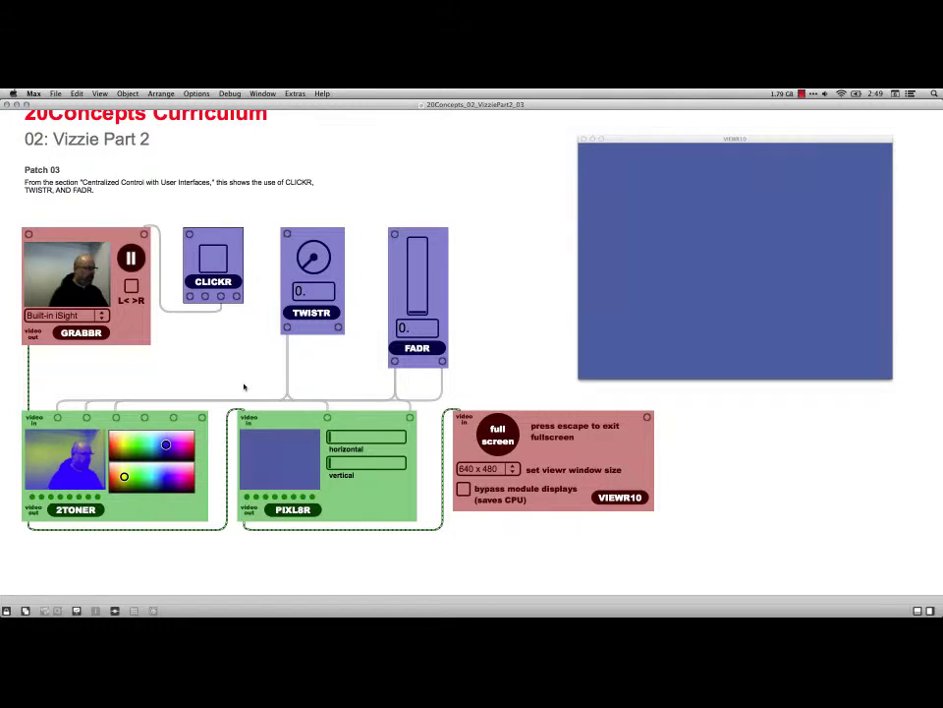
Raise PIXL8R's horizontal and vertical amounts, then flick CLICKR on and off twice.
{"action": "left_click_drag", "start_coordinate": [330, 439], "coordinate": [385, 436]}
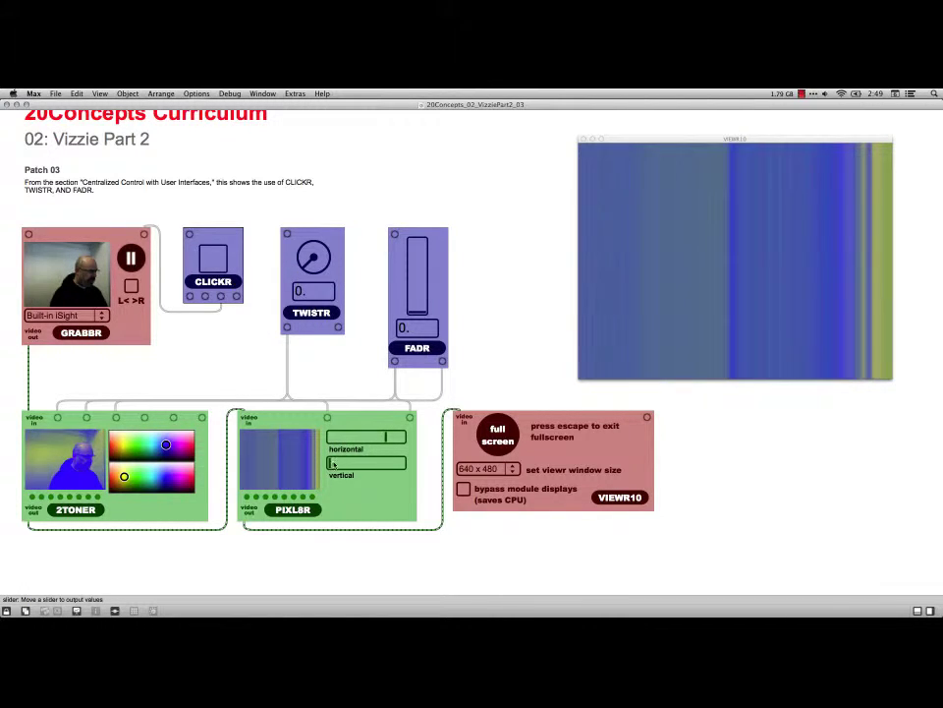
{"action": "left_click_drag", "start_coordinate": [329, 462], "coordinate": [369, 462]}
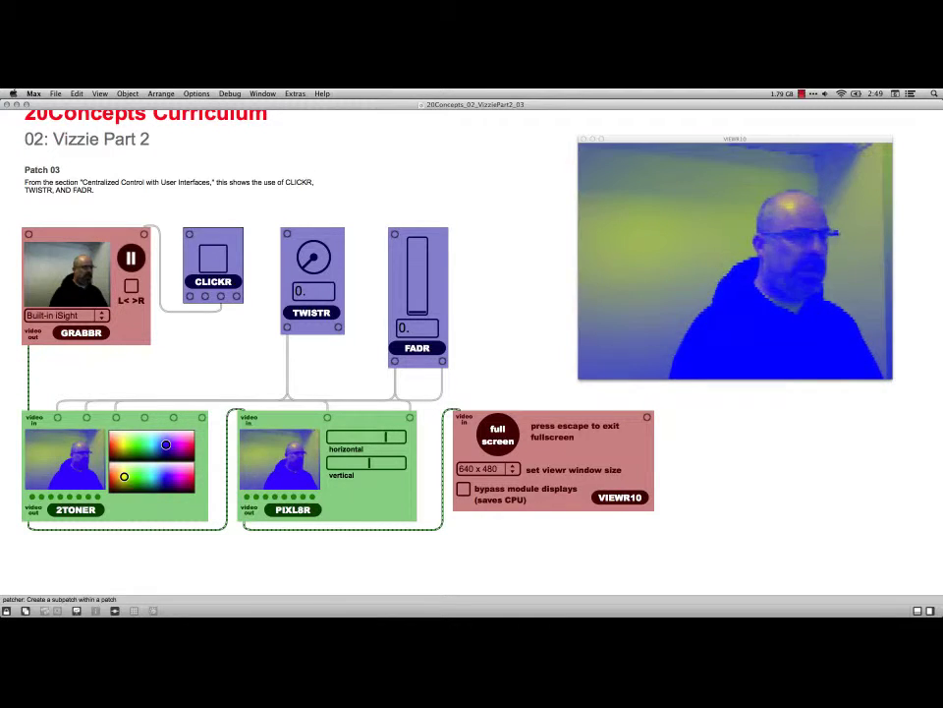
{"action": "left_click", "coordinate": [219, 259]}
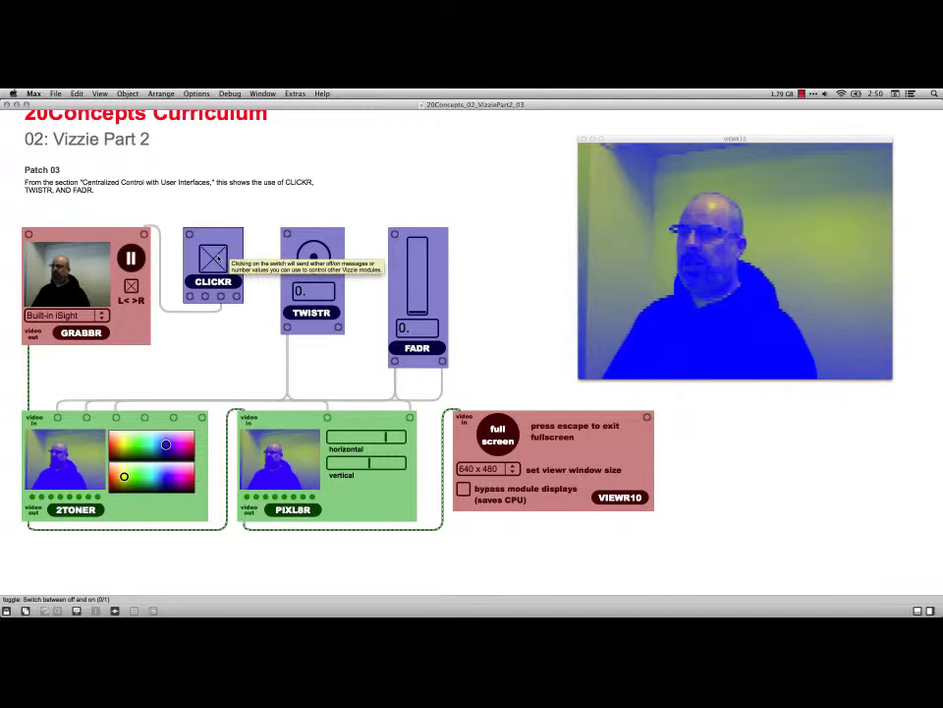
{"action": "left_click", "coordinate": [218, 258]}
{"action": "left_click", "coordinate": [219, 258]}
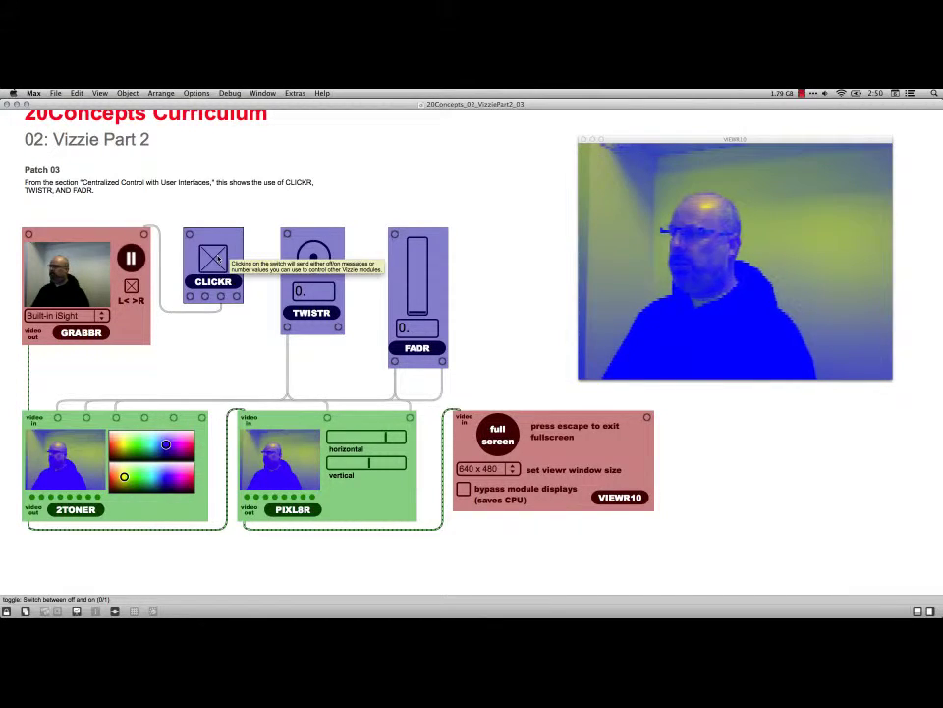
{"action": "left_click", "coordinate": [218, 258]}
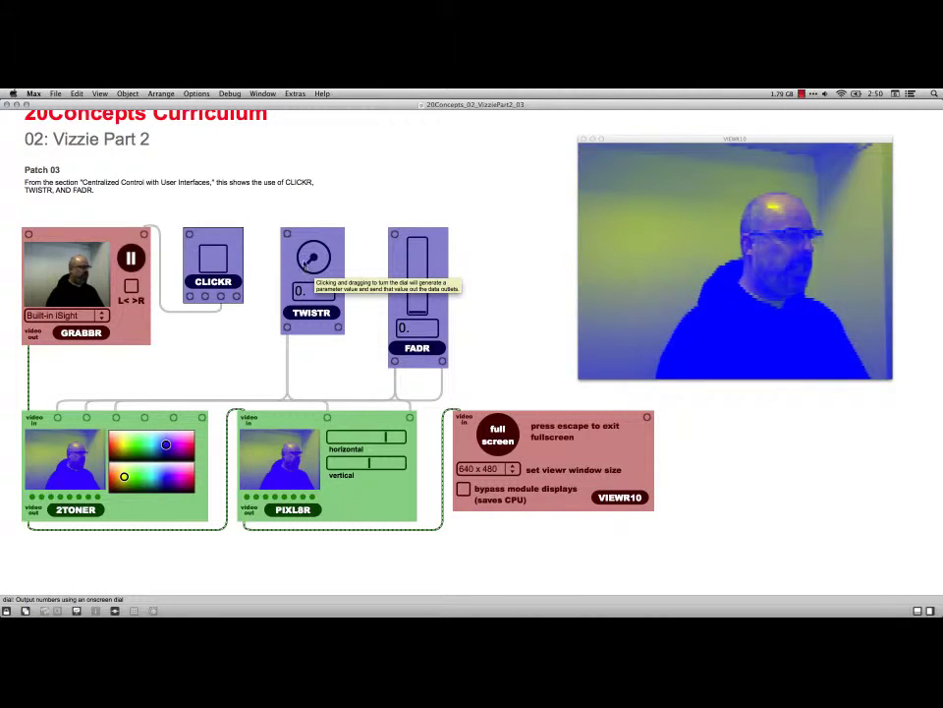
Raise the TWISTR dial to 0.467 and the FADR fader to 0.21.
{"action": "left_click_drag", "start_coordinate": [307, 268], "coordinate": [321, 248]}
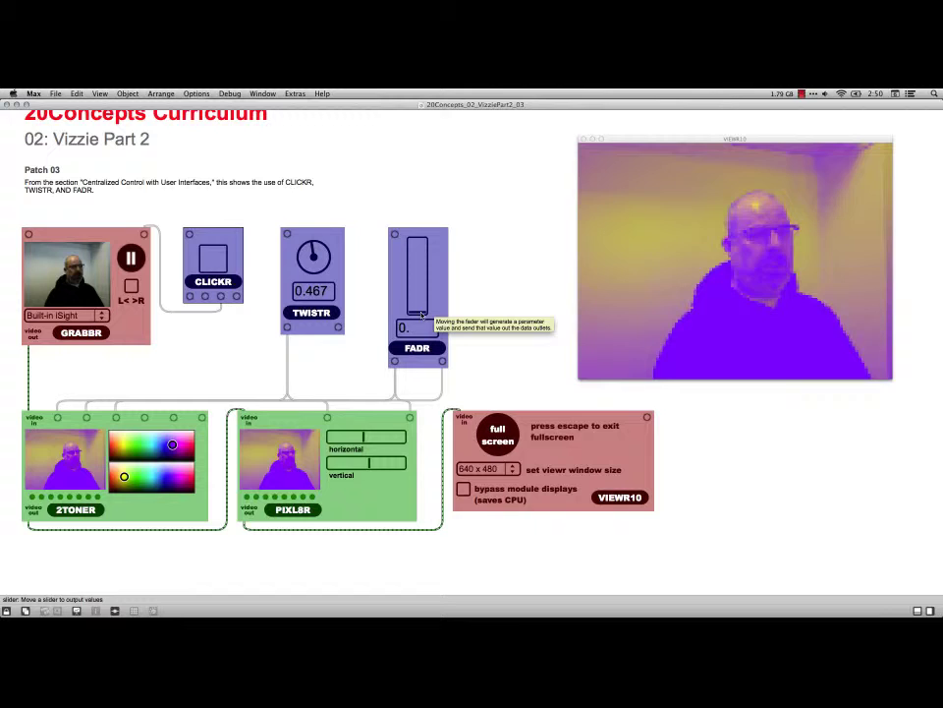
{"action": "mouse_move", "coordinate": [420, 315]}
{"action": "left_mouse_down"}
{"action": "mouse_move", "coordinate": [418, 269]}
{"action": "mouse_move", "coordinate": [417, 297]}
{"action": "left_mouse_up"}
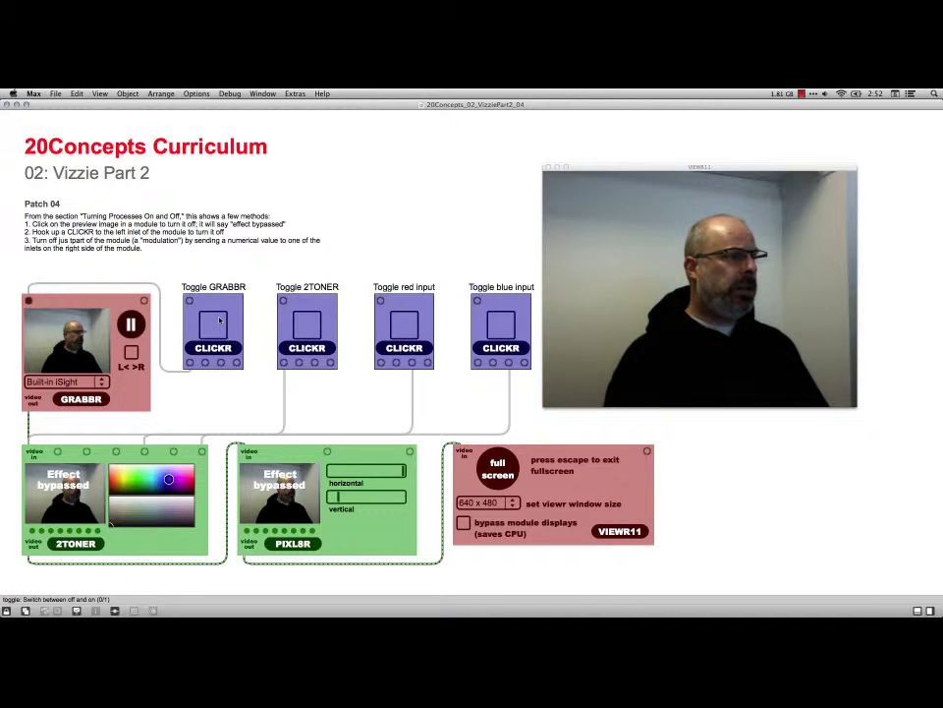
{"action": "left_click", "coordinate": [210, 330]}
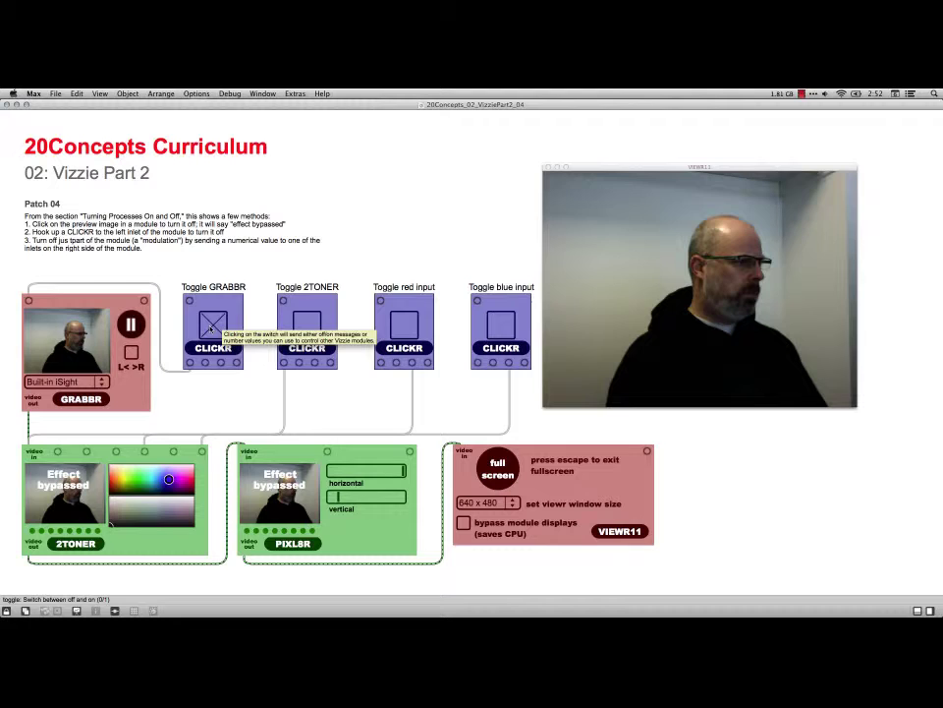
{"action": "left_click", "coordinate": [211, 330]}
{"action": "left_click", "coordinate": [211, 330]}
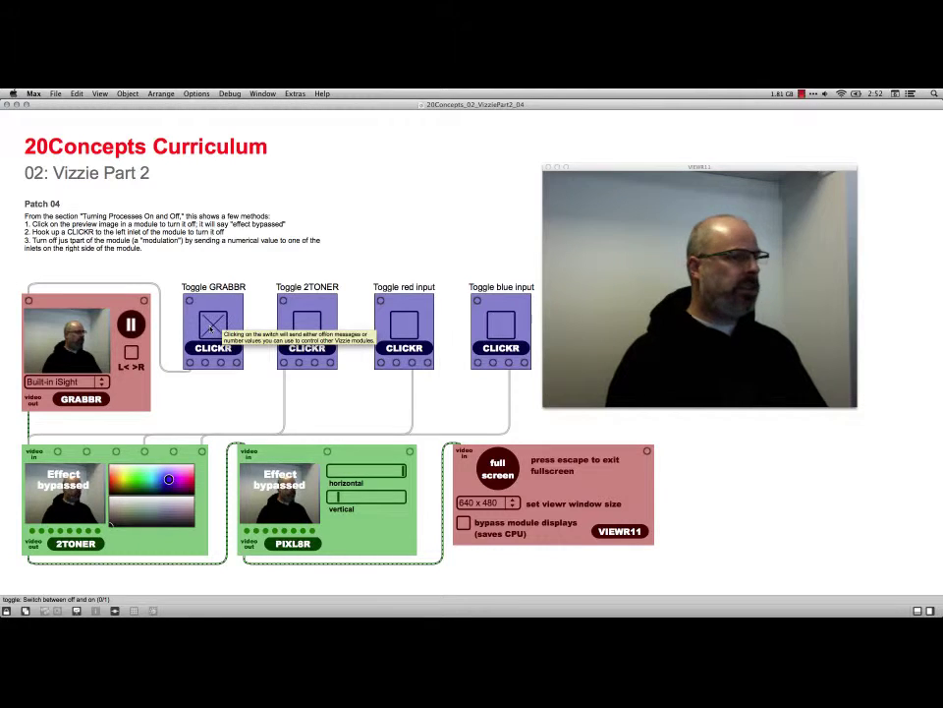
{"action": "left_click", "coordinate": [211, 330]}
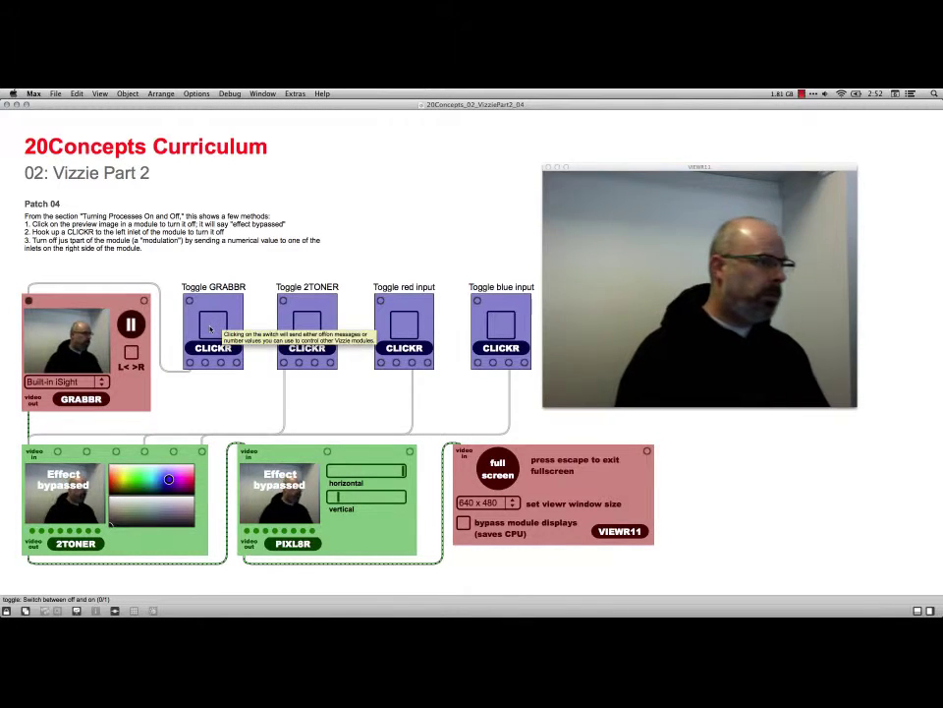
{"action": "left_click", "coordinate": [211, 330]}
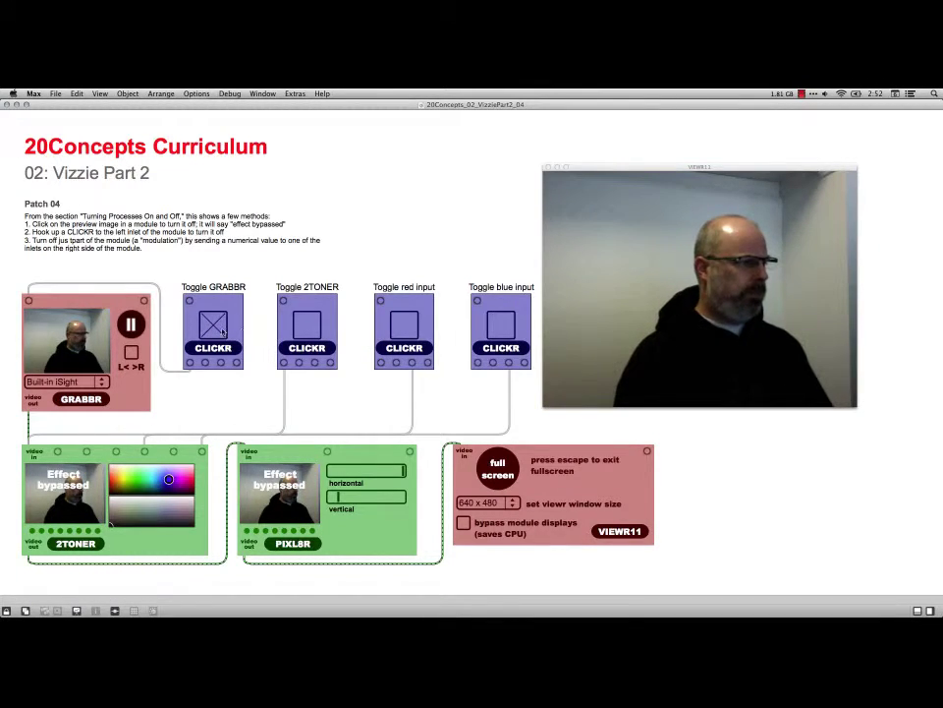
{"action": "left_click", "coordinate": [217, 329]}
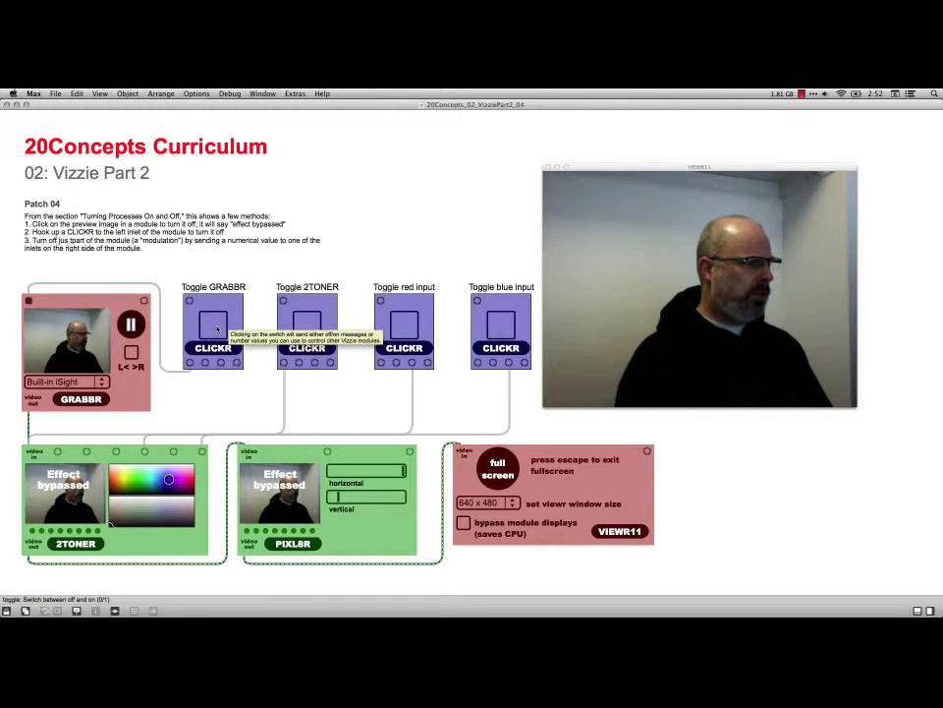
{"action": "left_click", "coordinate": [218, 329]}
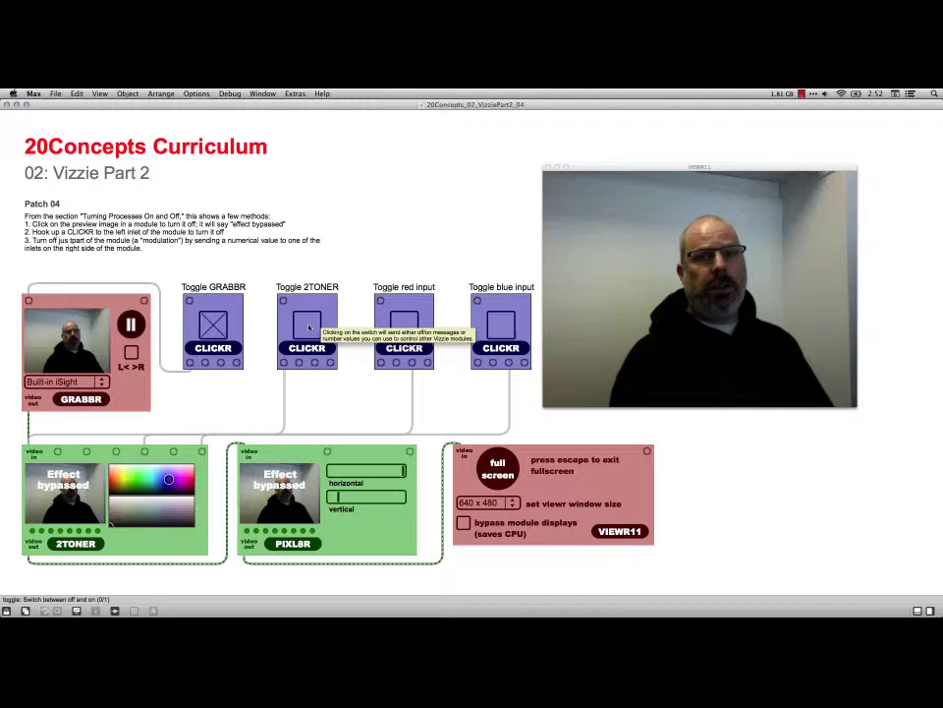
Switch on 2TONER and PIXL8R in Patch 04, then toggle the red and blue colour CLICKRs, leaving both on.
{"action": "left_click", "coordinate": [308, 329]}
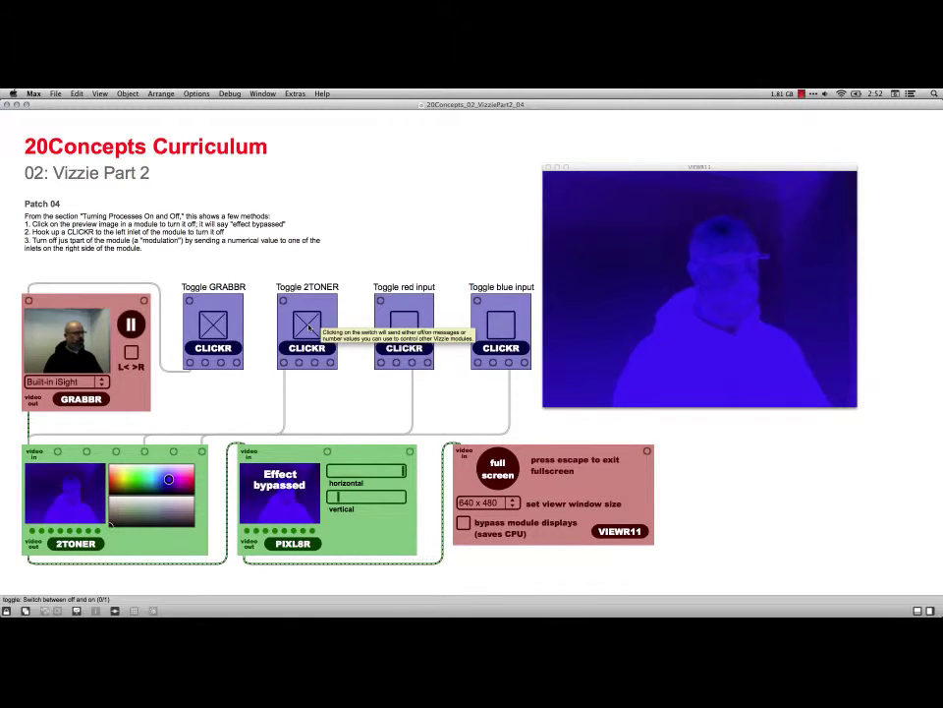
{"action": "left_click", "coordinate": [281, 496]}
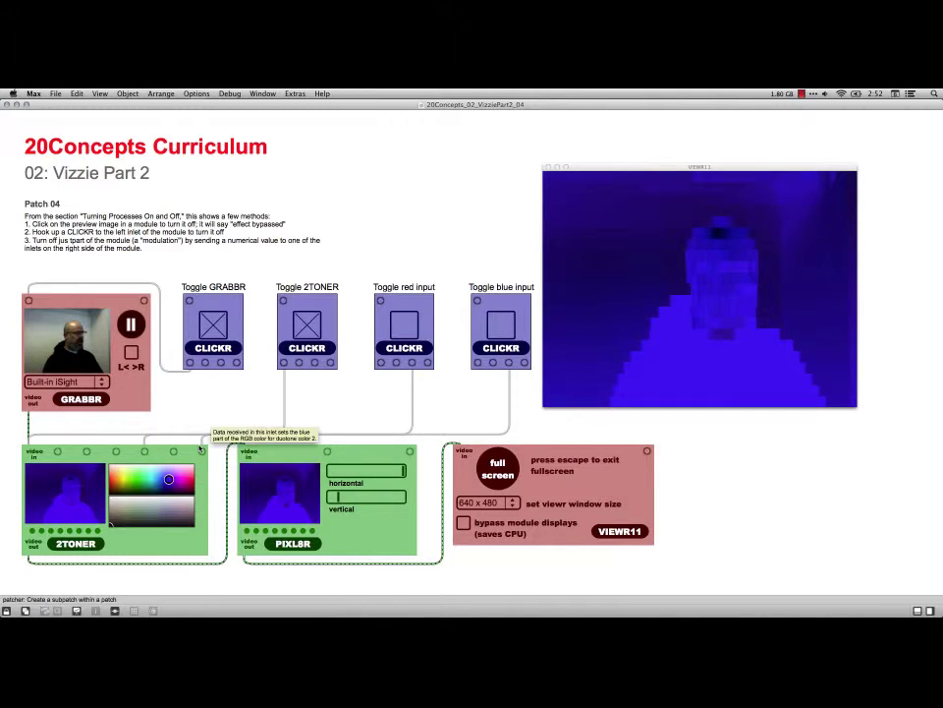
{"action": "left_click", "coordinate": [405, 325]}
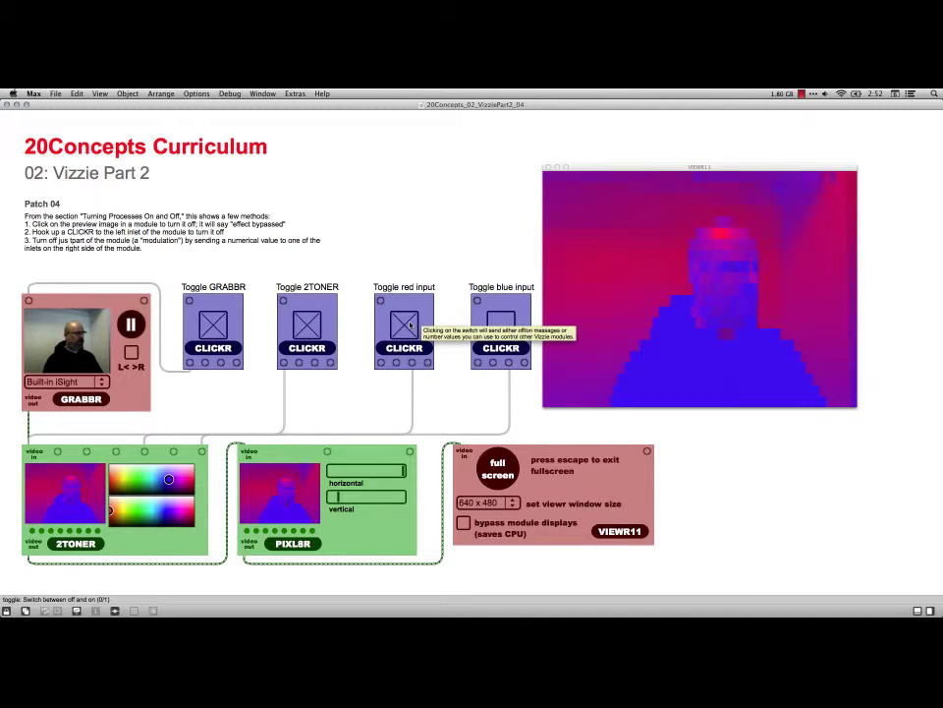
{"action": "left_click", "coordinate": [405, 326]}
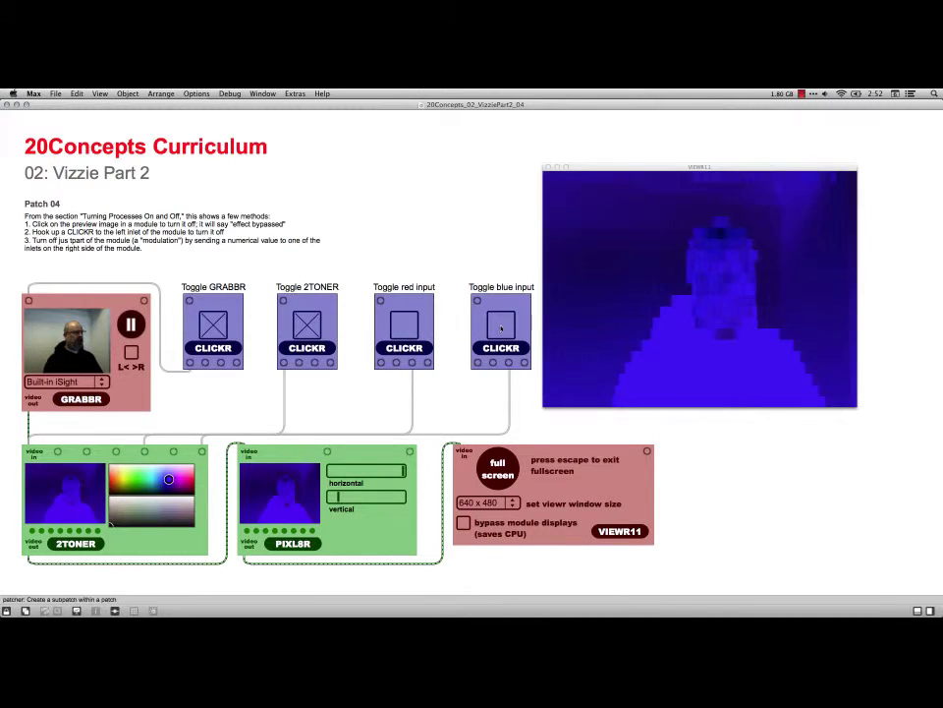
{"action": "left_click", "coordinate": [502, 326]}
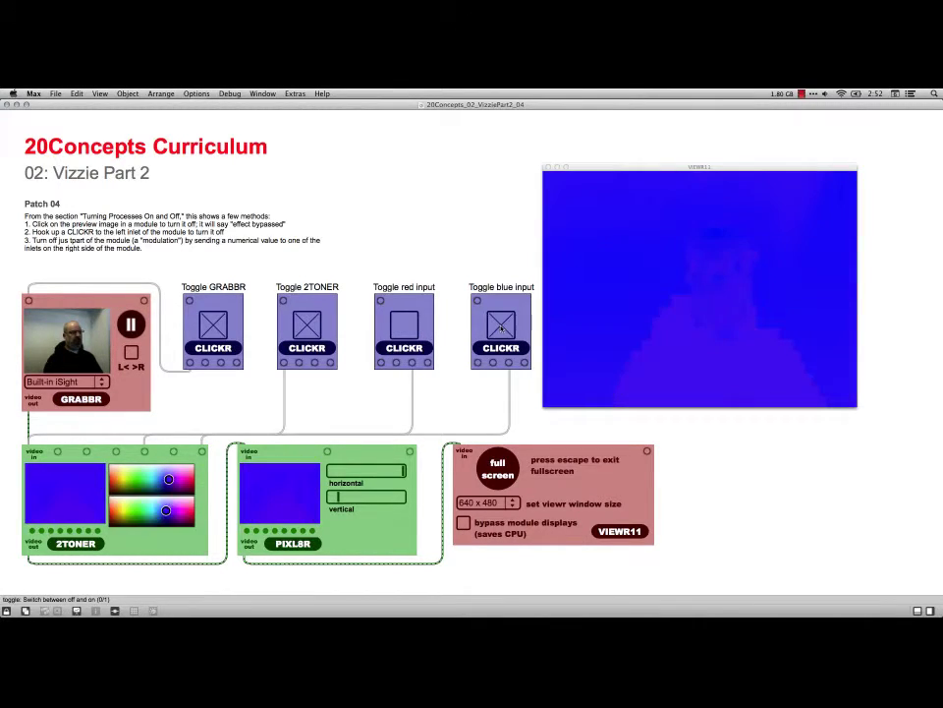
{"action": "left_click", "coordinate": [414, 330]}
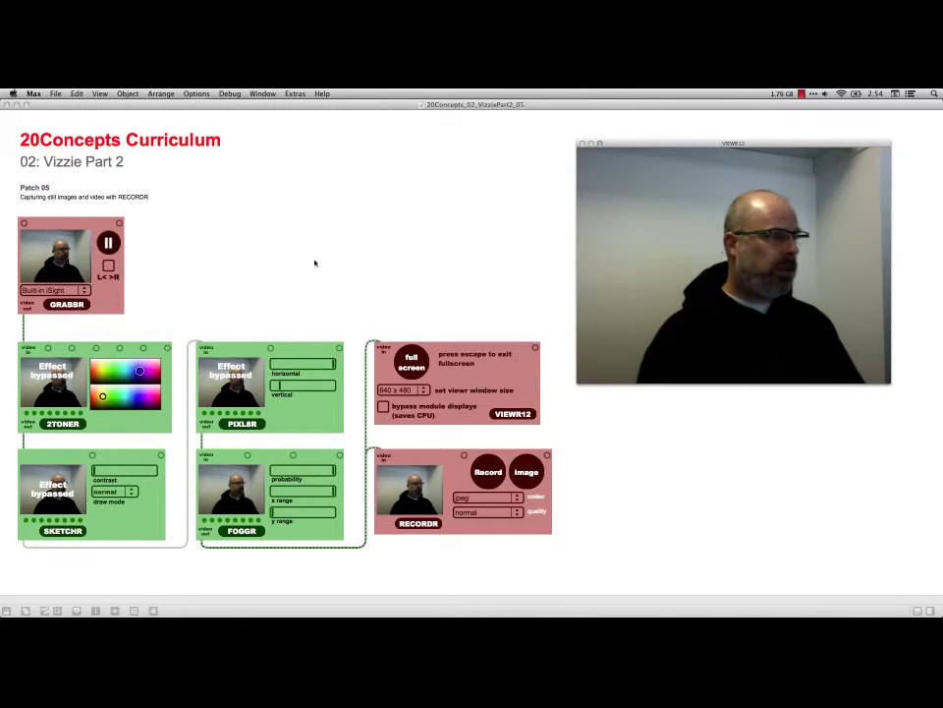
Take 2TONER out of bypass so the webcam shows in blue and yellow.
{"action": "left_click", "coordinate": [49, 385]}
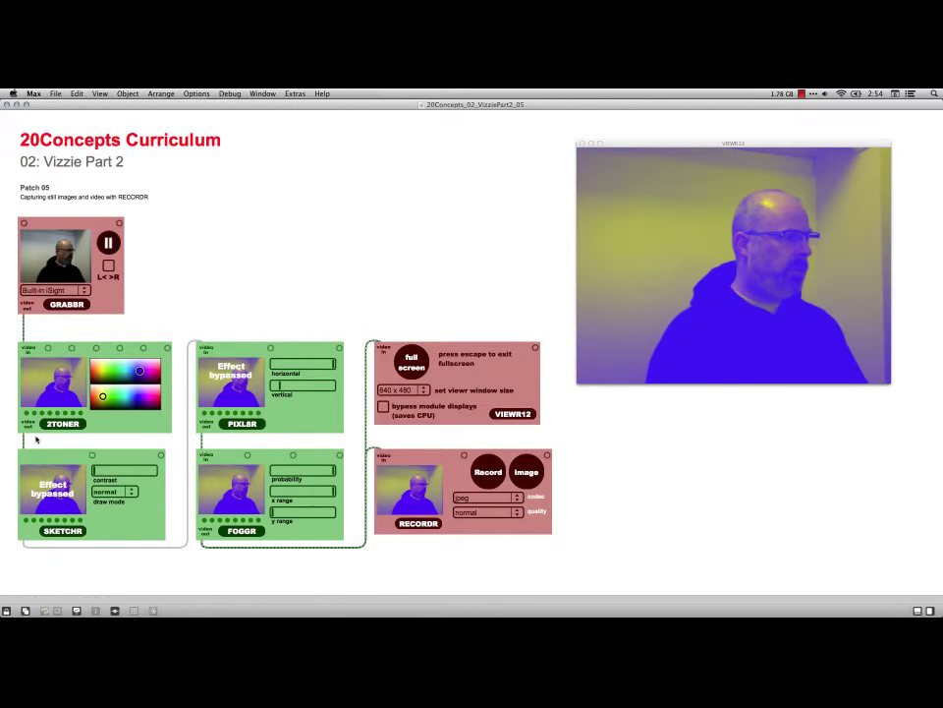
Enable SKETCHR and try its presets, settling on a black-on-white draw-mode preset.
{"action": "left_click", "coordinate": [55, 488]}
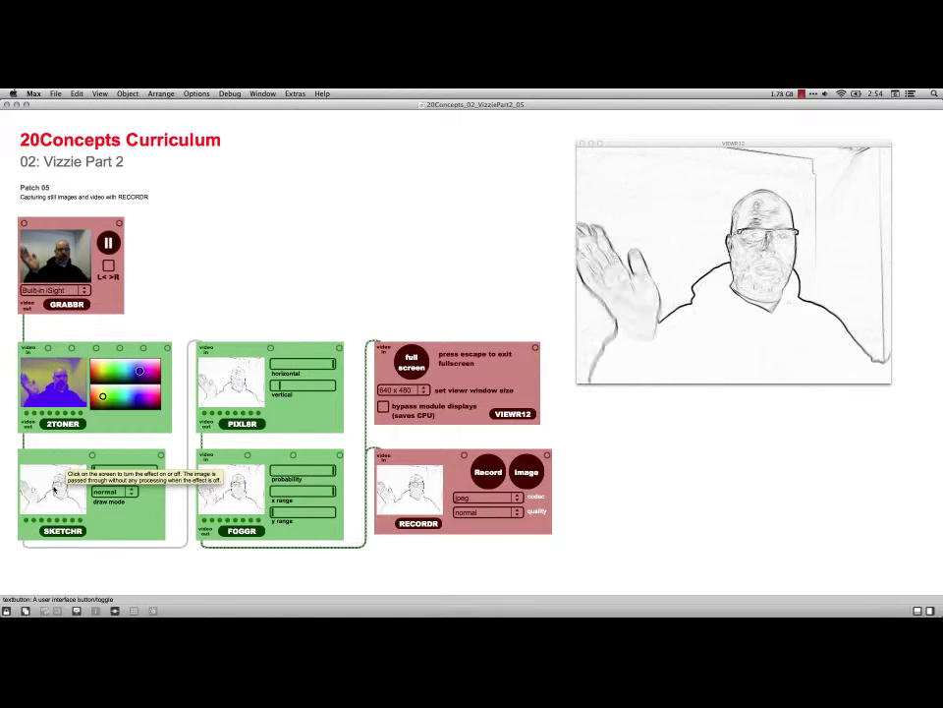
{"action": "left_click", "coordinate": [35, 520]}
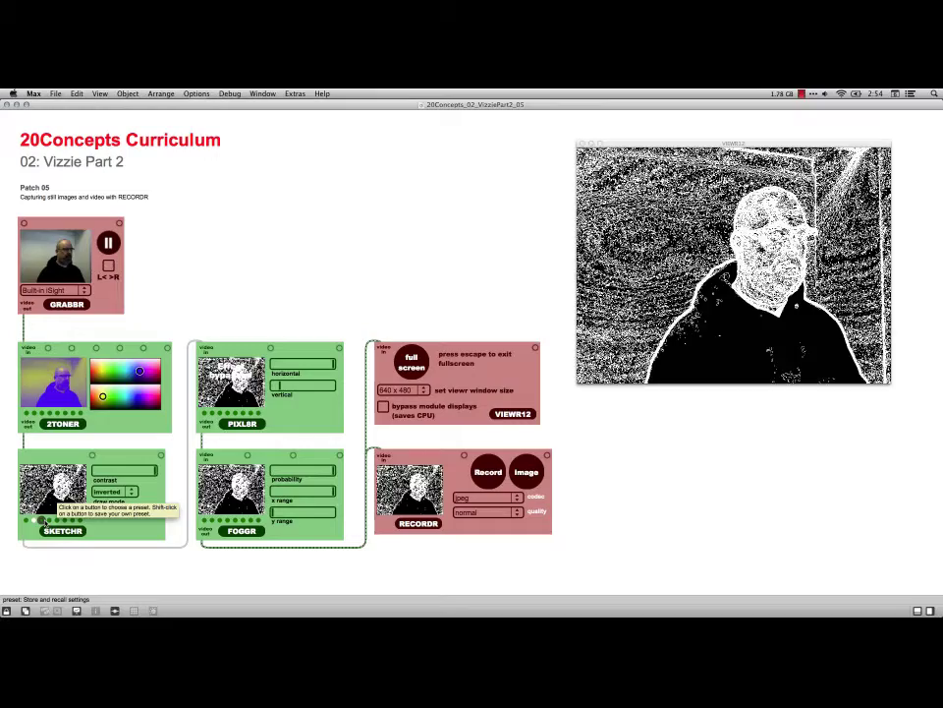
{"action": "left_click", "coordinate": [47, 519]}
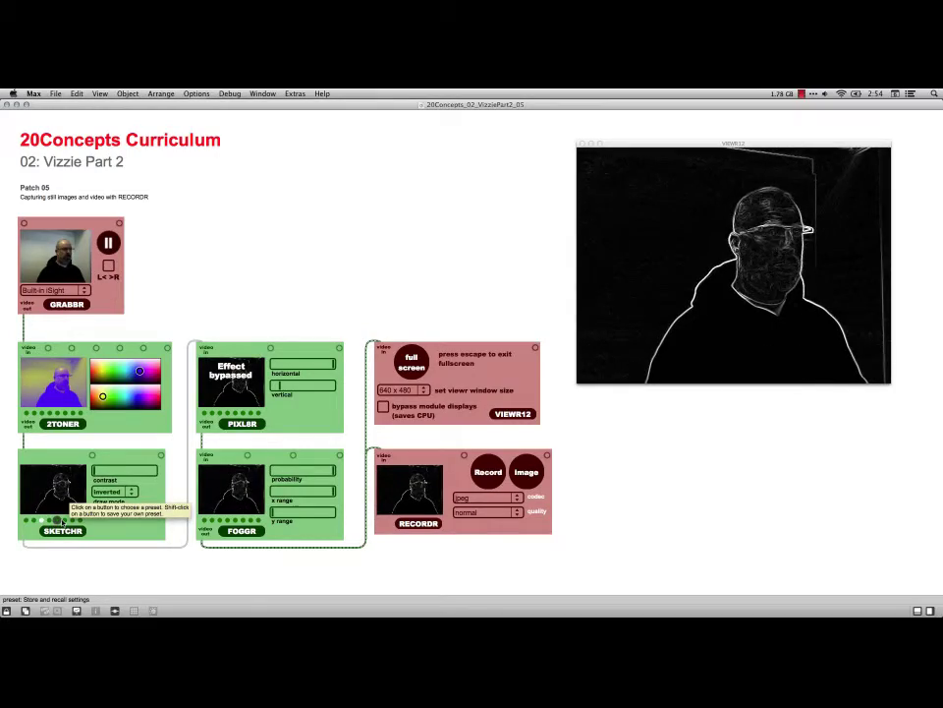
{"action": "left_click", "coordinate": [70, 520]}
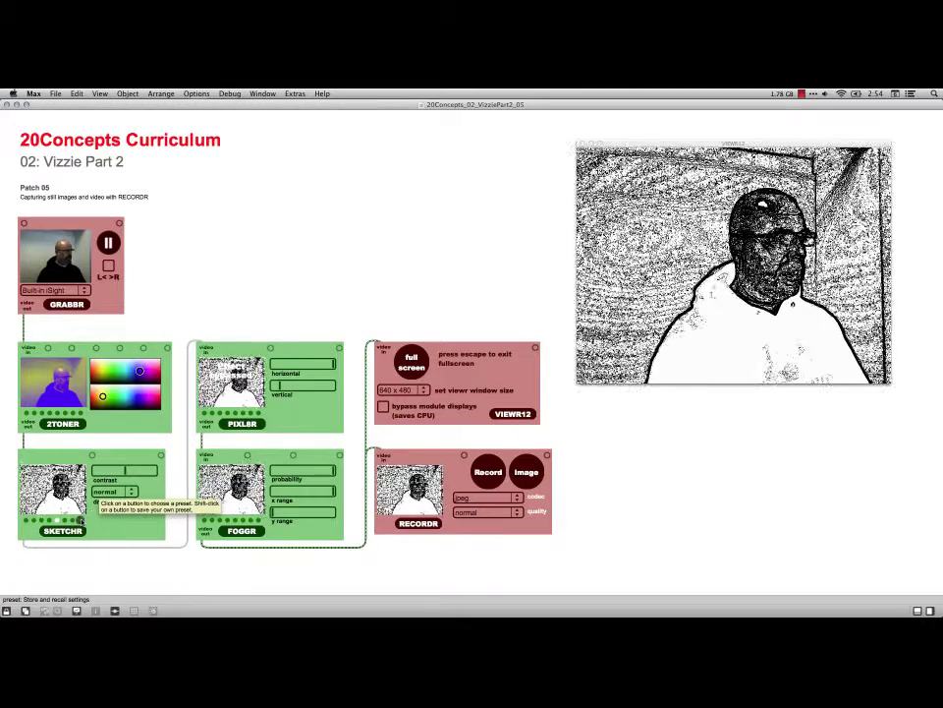
{"action": "left_click", "coordinate": [75, 520]}
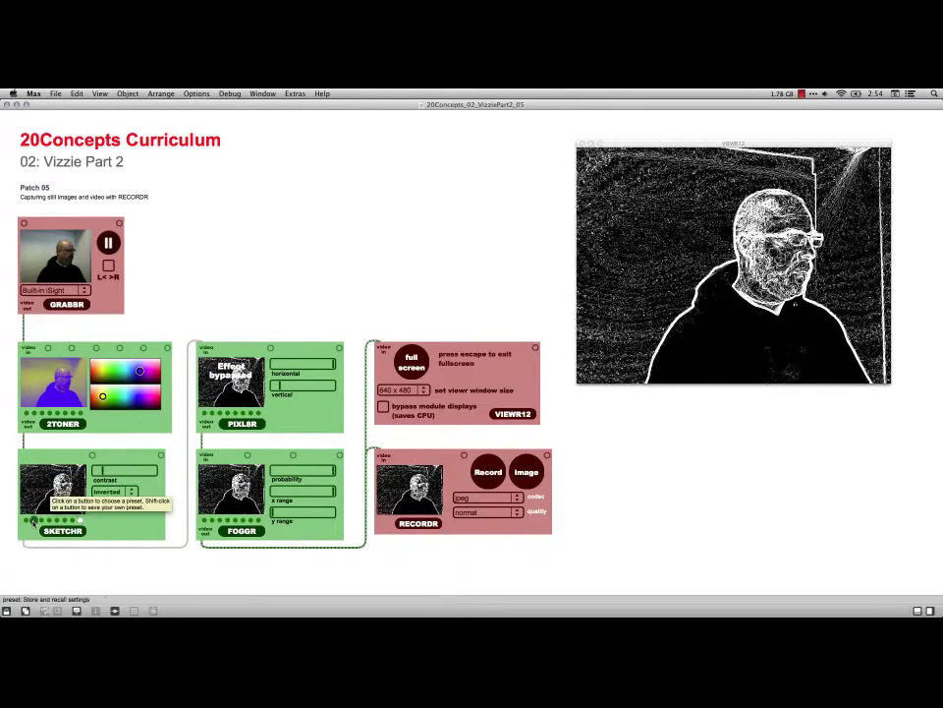
{"action": "left_click", "coordinate": [39, 520]}
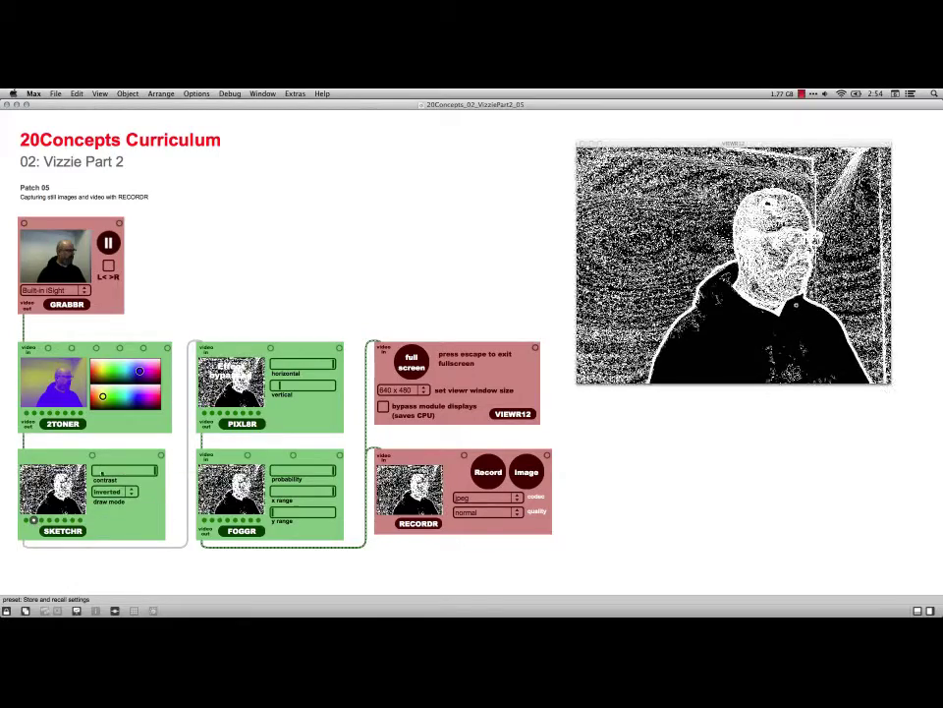
{"action": "left_click", "coordinate": [27, 520]}
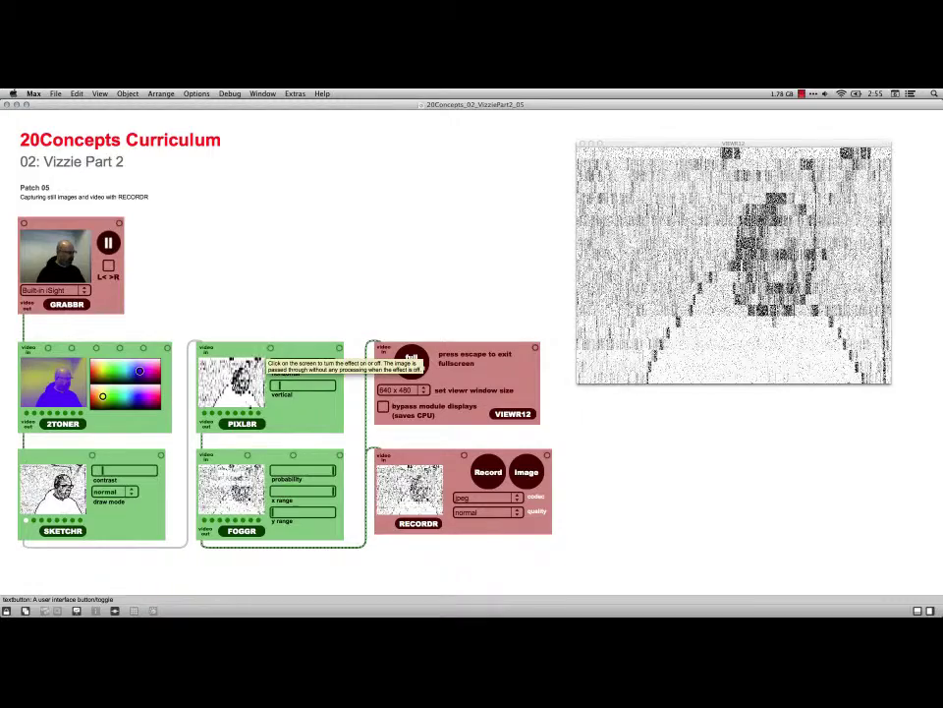
Clear the fog and stipple, recall a grainy FOGGR preset, then switch to Finder.
{"action": "left_click", "coordinate": [239, 485]}
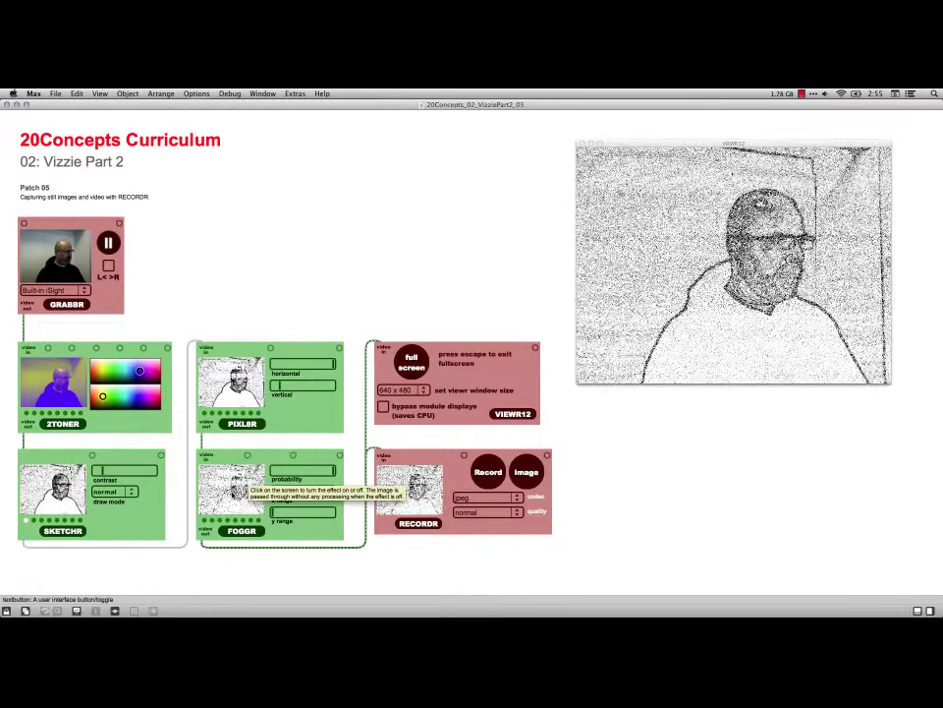
{"action": "left_click", "coordinate": [236, 474]}
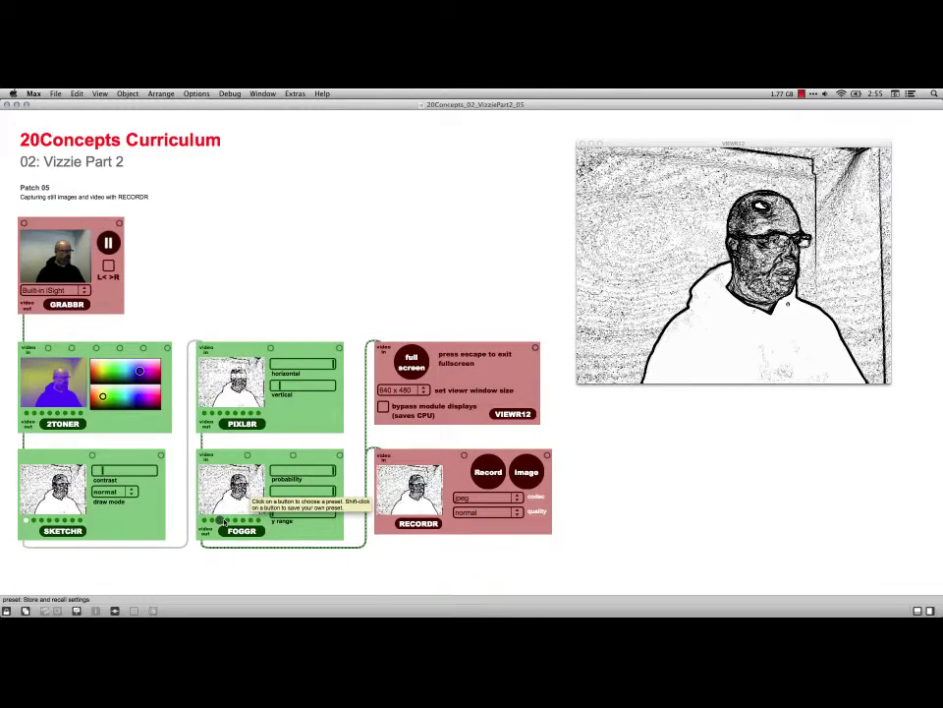
{"action": "left_click", "coordinate": [222, 520]}
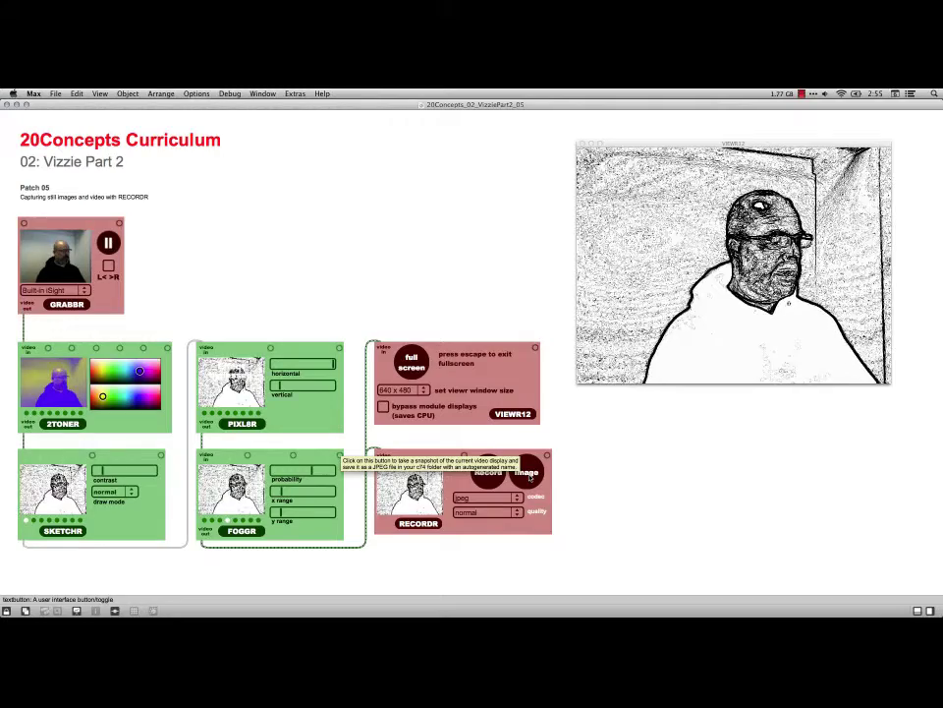
{"action": "key", "text": "super+Tab"}
{"action": "key", "text": "super+Tab"}
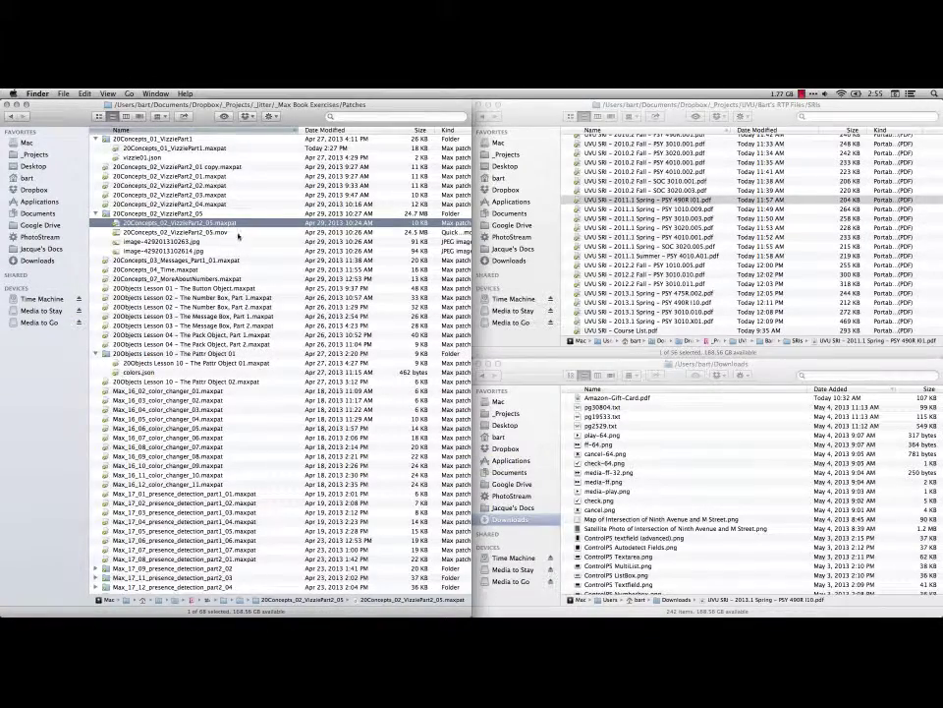
Quick Look the recorded movie and both captured JPEG stills, then return to Max.
{"action": "left_click", "coordinate": [240, 233]}
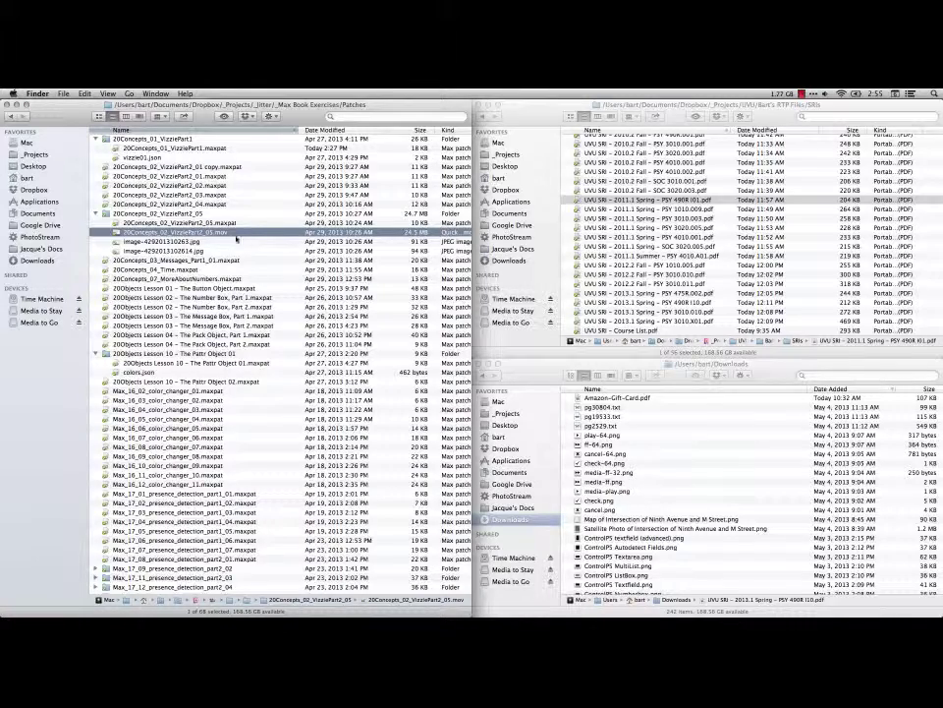
{"action": "left_click", "coordinate": [223, 243]}
{"action": "left_click", "coordinate": [220, 252]}
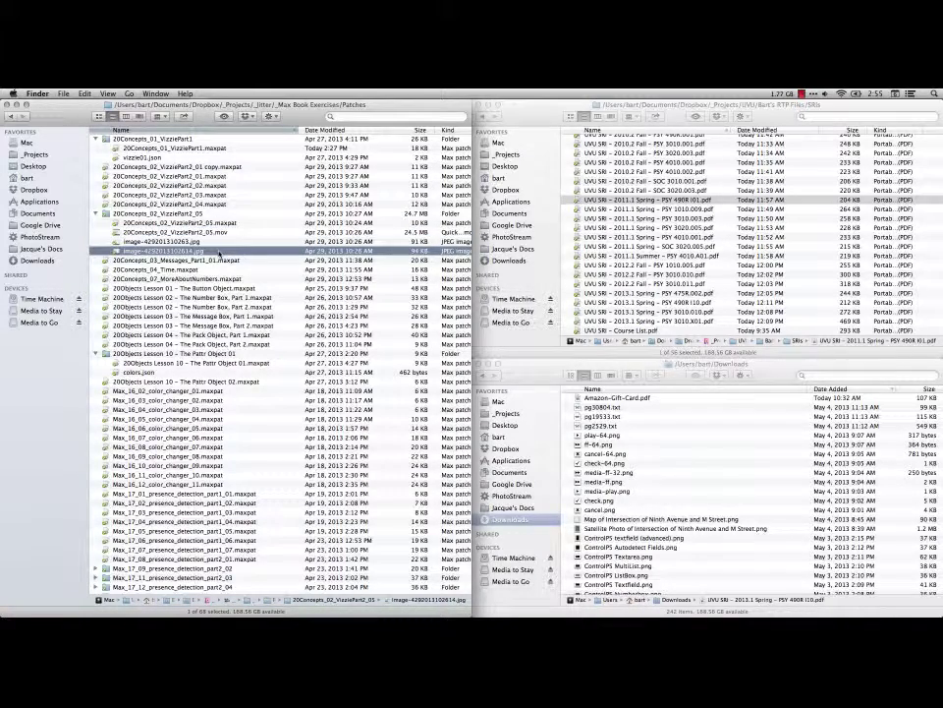
{"action": "key", "text": "space"}
{"action": "key", "text": "Up"}
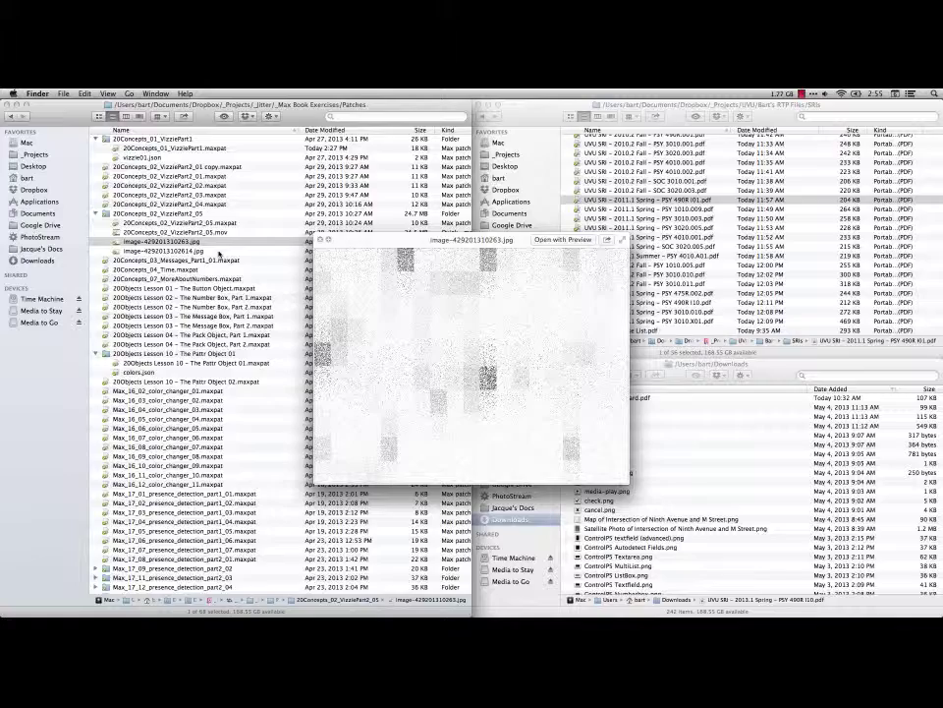
{"action": "key", "text": "Up"}
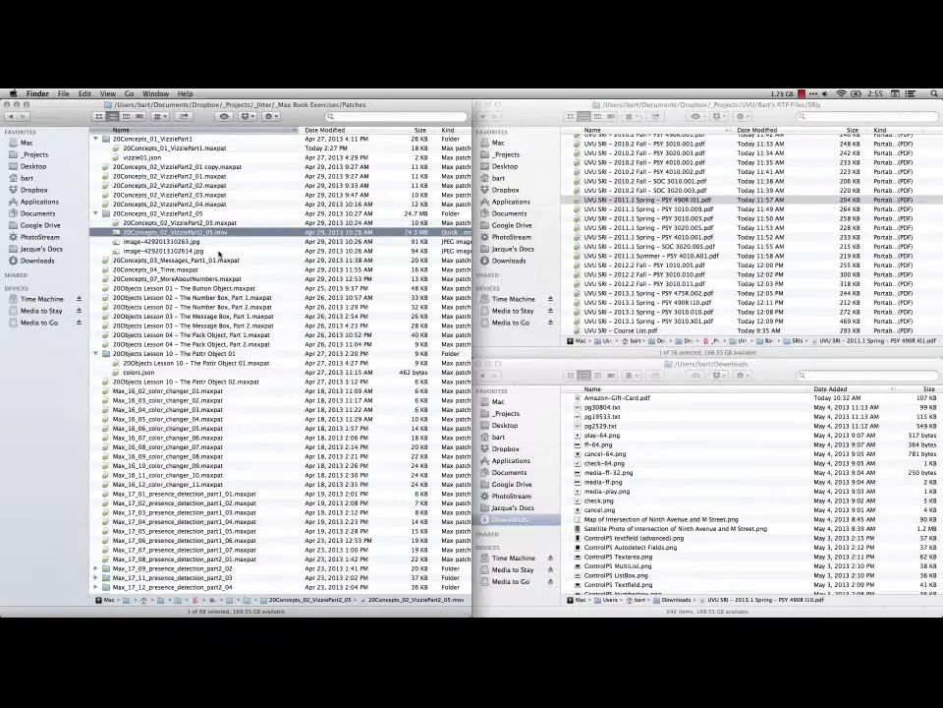
{"action": "key", "text": "super+Tab"}
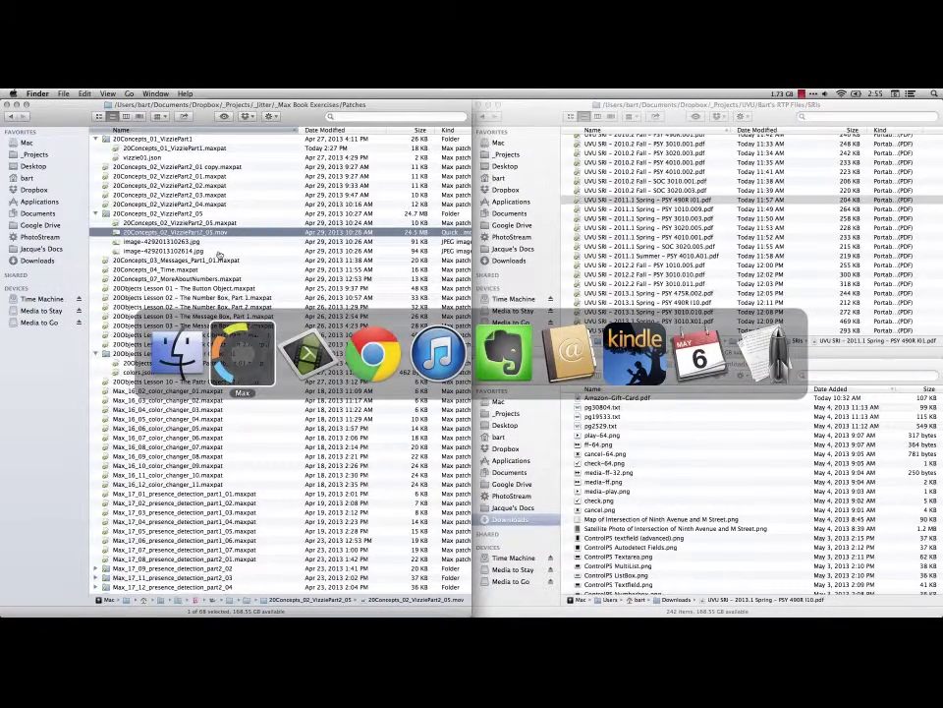